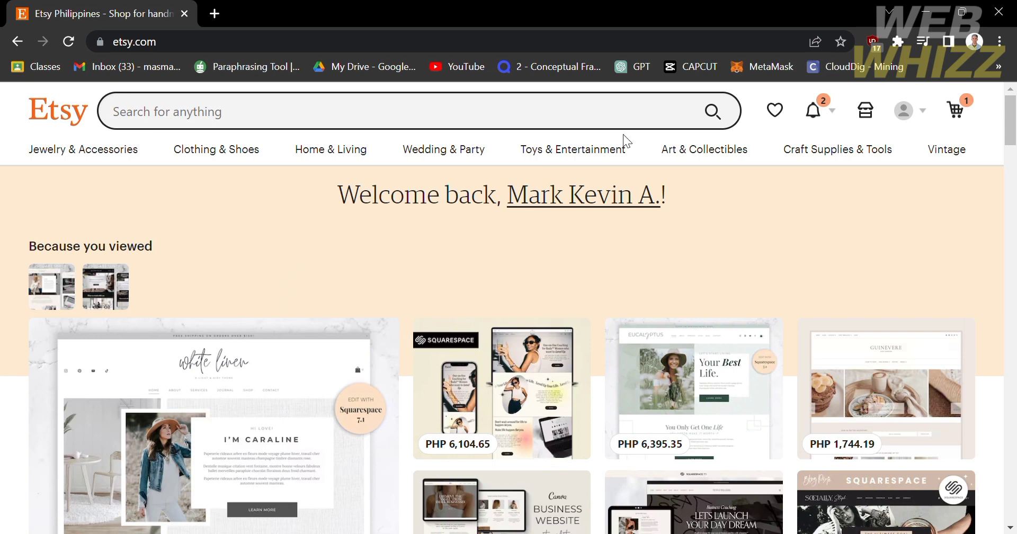
- Look through the Etsy home page from the recommendations down to the What is Etsy? section and the footer links
{"action": "scroll", "coordinate": [528, 386], "scroll_direction": "down", "scroll_amount": 5}
{"action": "scroll", "coordinate": [527, 387], "scroll_direction": "down", "scroll_amount": 1}
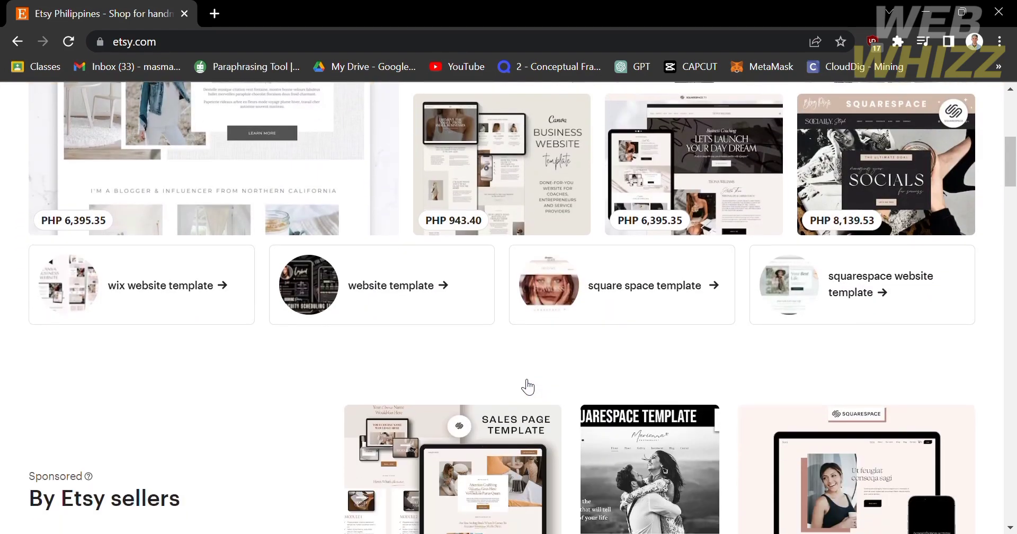
{"action": "scroll", "coordinate": [528, 386], "scroll_direction": "up", "scroll_amount": 7}
{"action": "scroll", "coordinate": [528, 387], "scroll_direction": "down", "scroll_amount": 8}
{"action": "scroll", "coordinate": [528, 387], "scroll_direction": "down", "scroll_amount": 18}
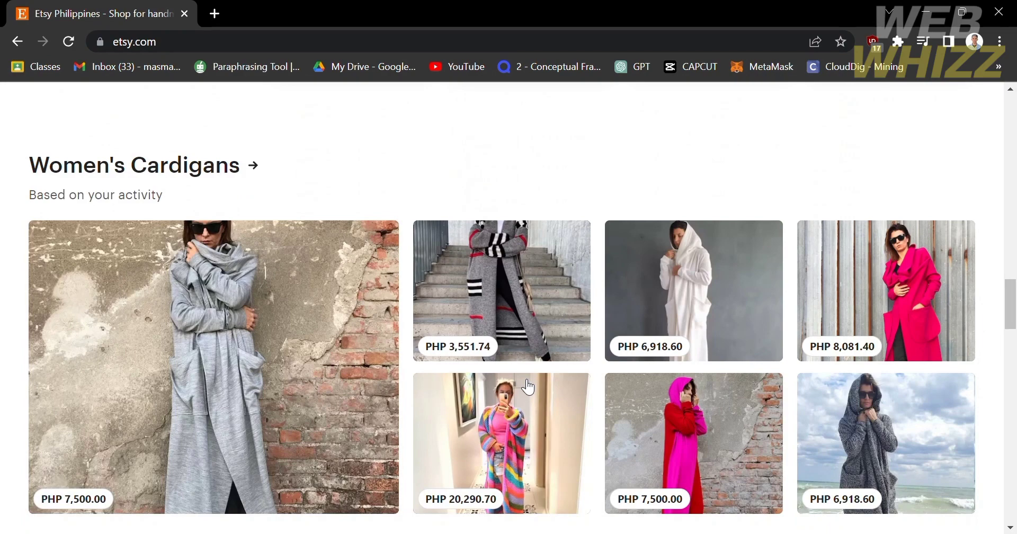
{"action": "scroll", "coordinate": [528, 387], "scroll_direction": "down", "scroll_amount": 15}
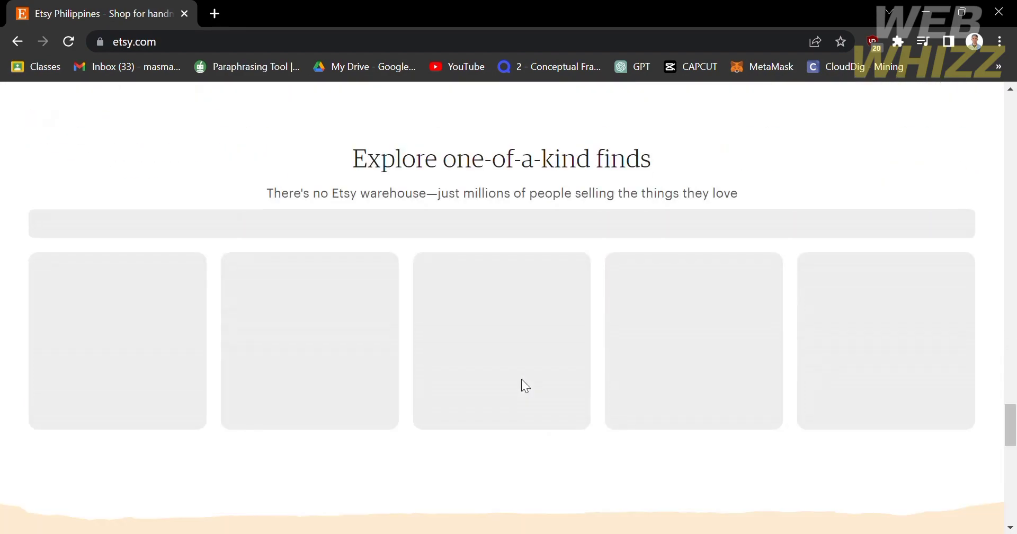
{"action": "scroll", "coordinate": [521, 379], "scroll_direction": "down", "scroll_amount": 8}
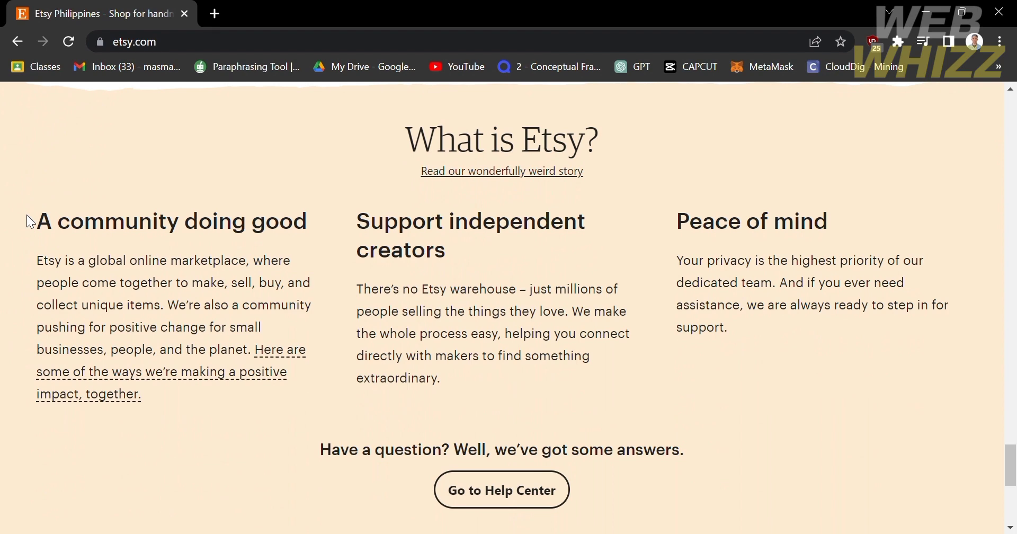
{"action": "scroll", "coordinate": [484, 392], "scroll_direction": "down", "scroll_amount": 5}
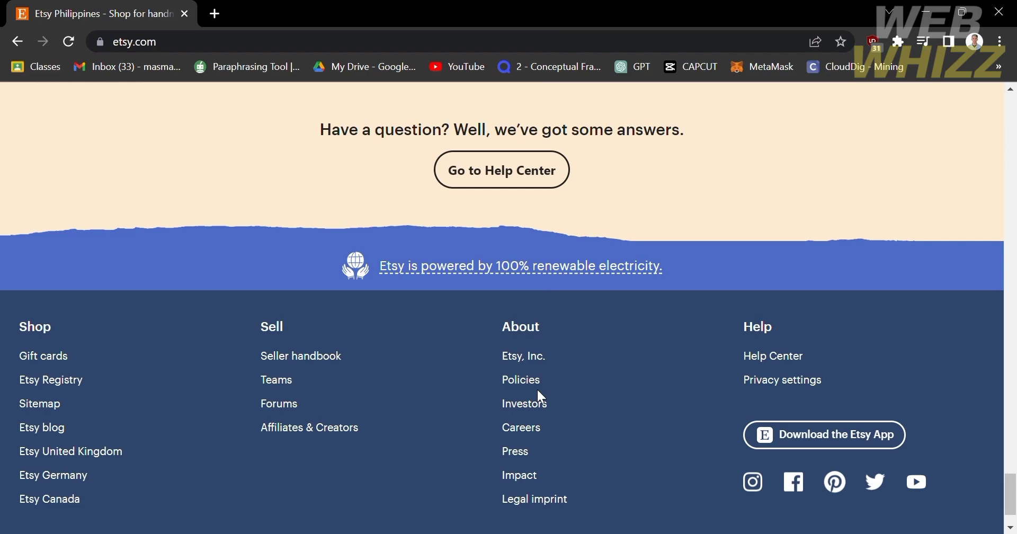
{"action": "scroll", "coordinate": [538, 205], "scroll_direction": "up", "scroll_amount": 18}
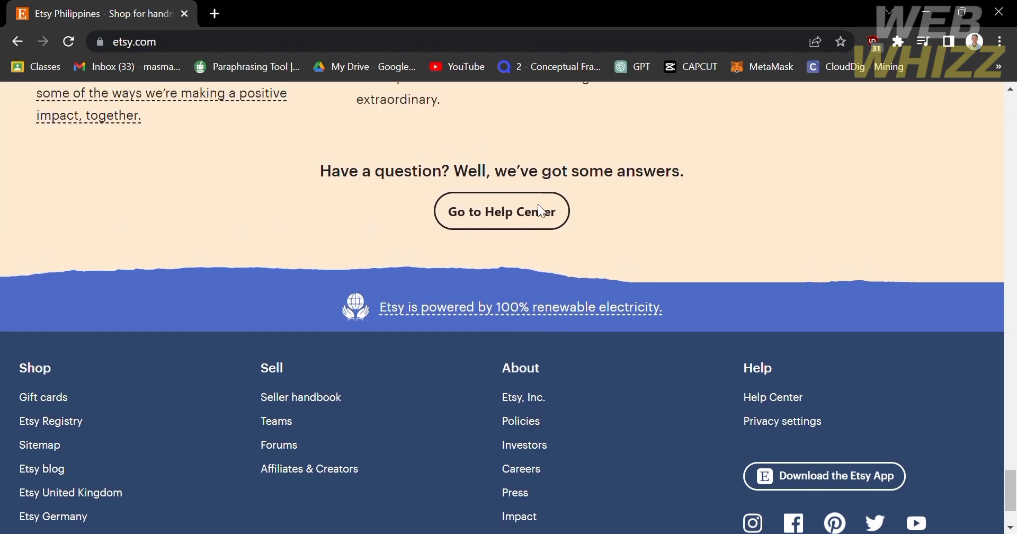
{"action": "scroll", "coordinate": [547, 212], "scroll_direction": "up", "scroll_amount": 20}
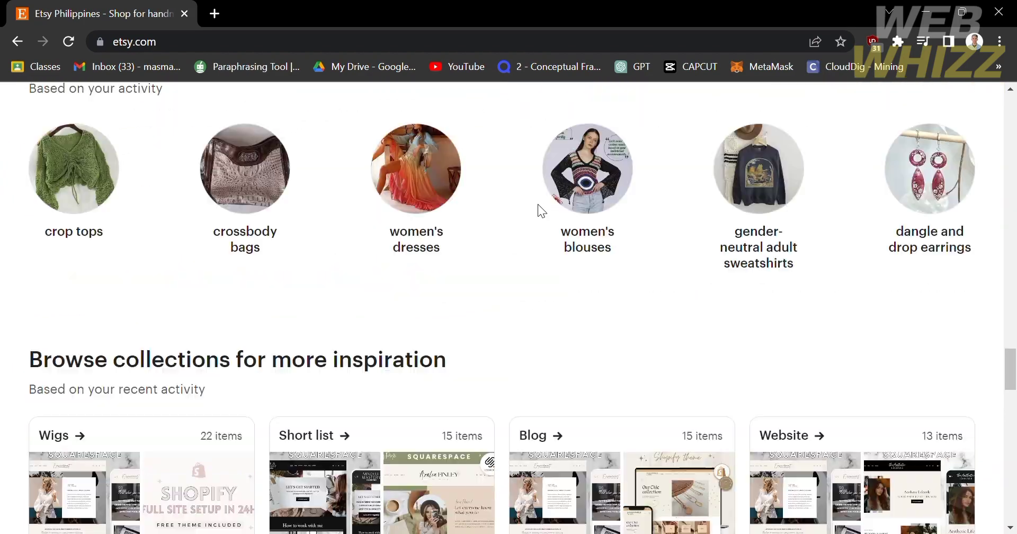
{"action": "scroll", "coordinate": [539, 205], "scroll_direction": "up", "scroll_amount": 15}
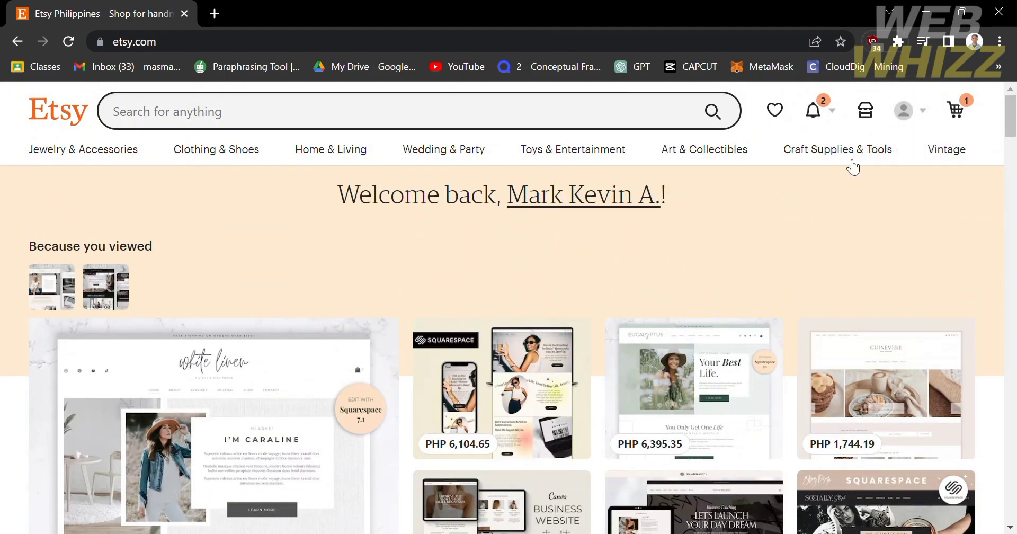
- Preview the product category menus and remove the leather bag from the cart
{"action": "mouse_move", "coordinate": [848, 158]}
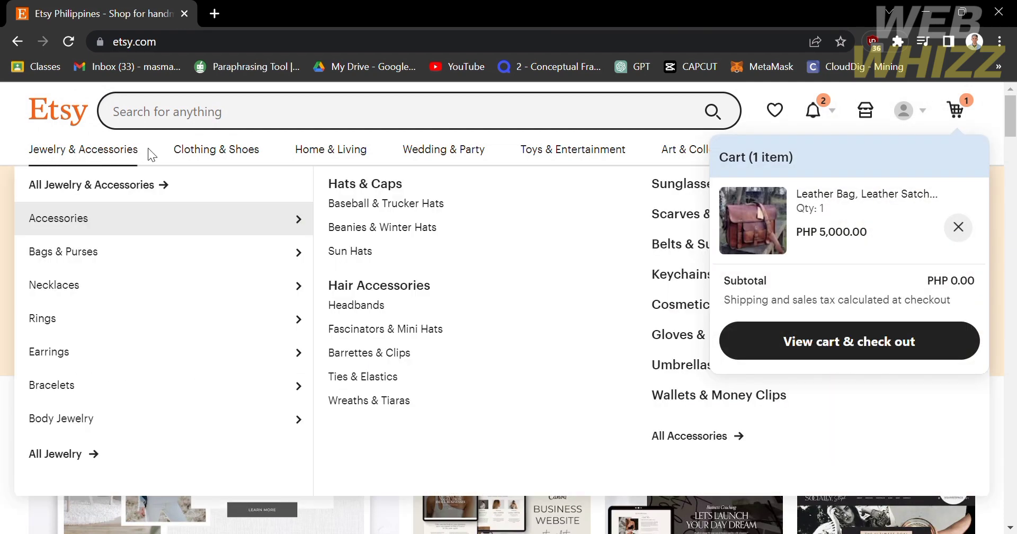
{"action": "mouse_move", "coordinate": [219, 156]}
{"action": "mouse_move", "coordinate": [325, 147]}
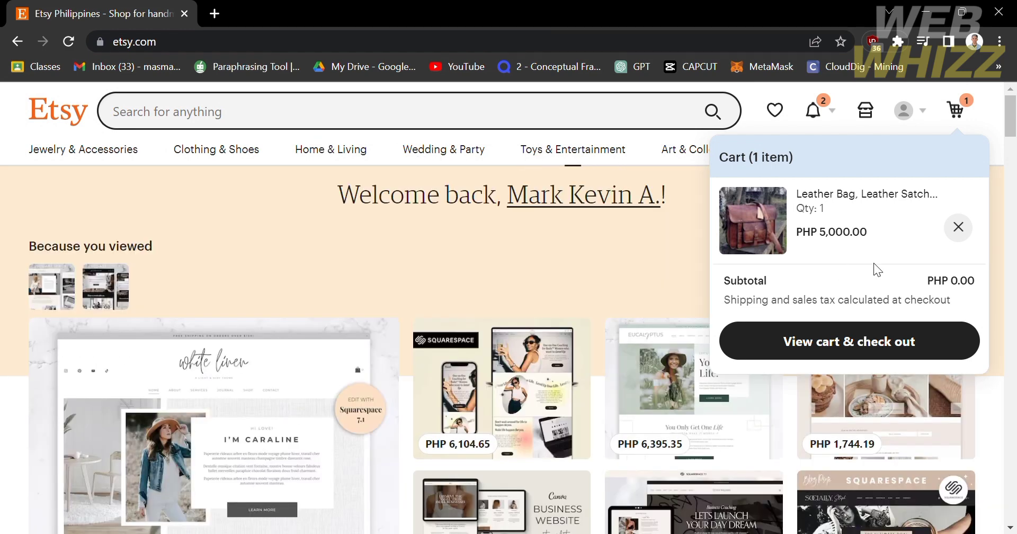
{"action": "left_click", "coordinate": [958, 227]}
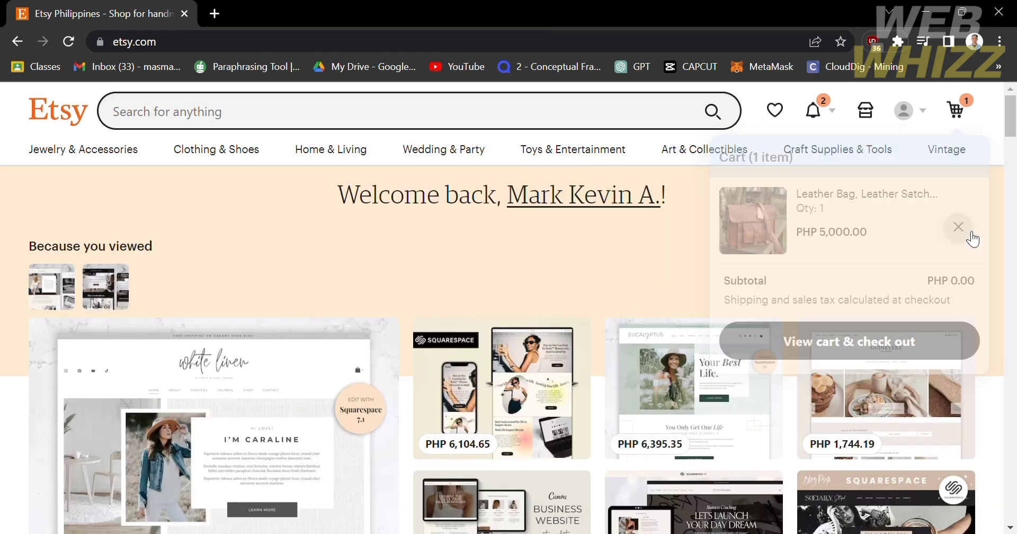
- Open the Shop Manager from the Etsy home page
{"action": "scroll", "coordinate": [720, 450], "scroll_direction": "down", "scroll_amount": 4}
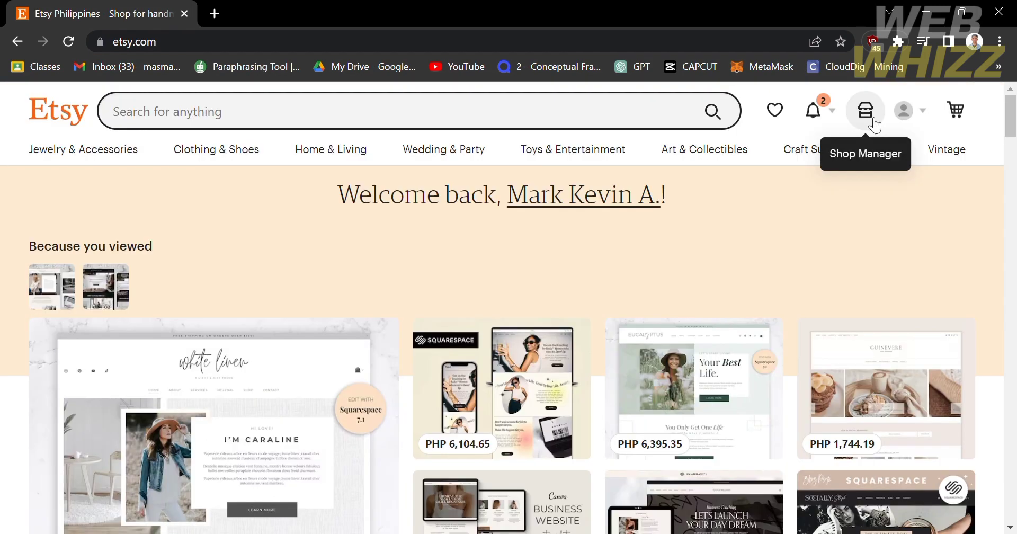
{"action": "left_click", "coordinate": [875, 126]}
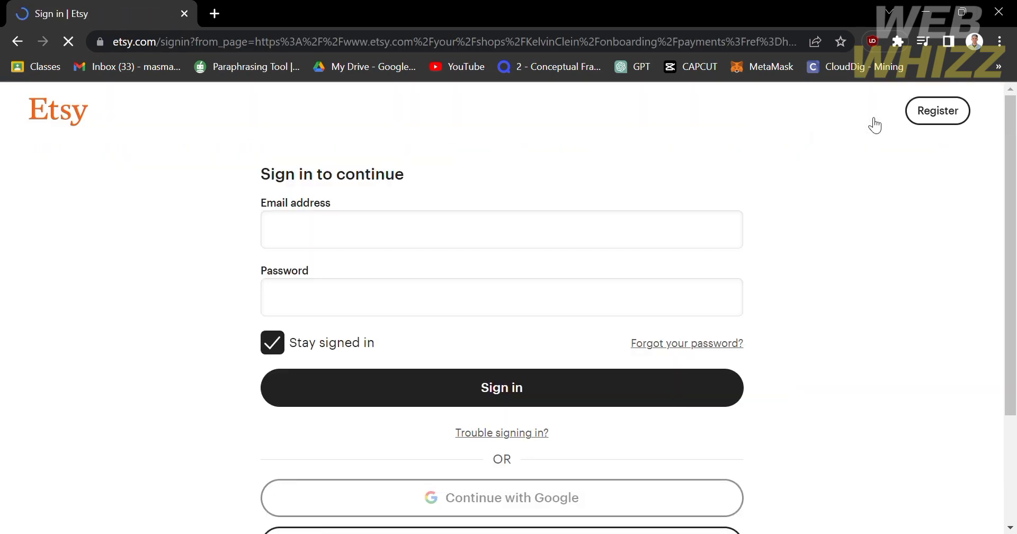
- Try to sign in with the account's e-mail address and password
{"action": "left_click", "coordinate": [412, 232]}
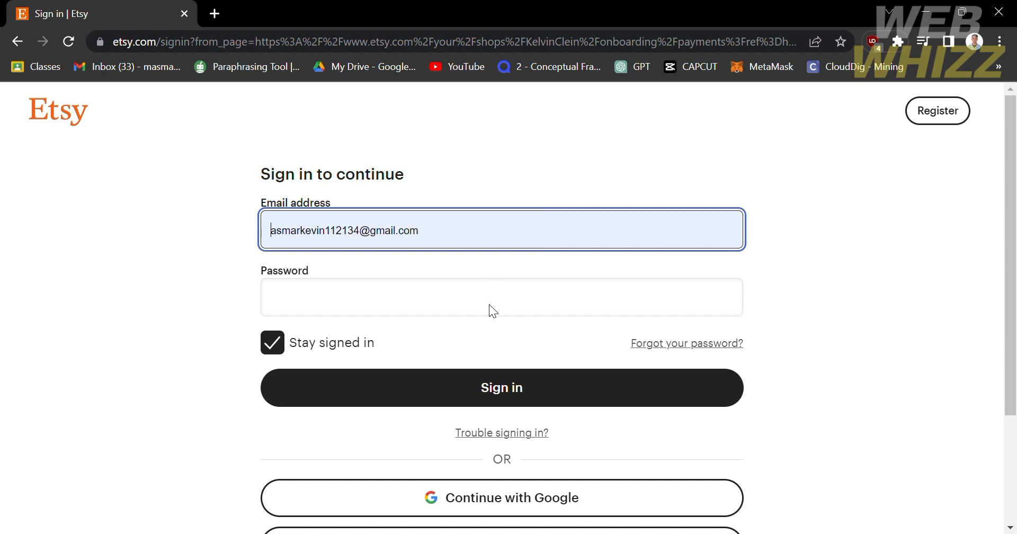
{"action": "left_click", "coordinate": [484, 282]}
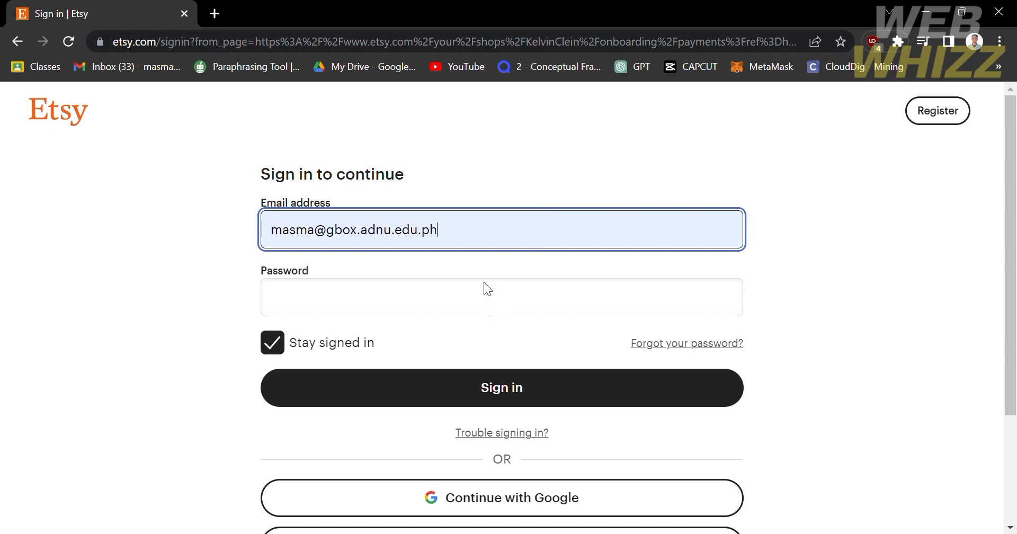
{"action": "left_click", "coordinate": [494, 308]}
{"action": "type", "text": "••••••"}
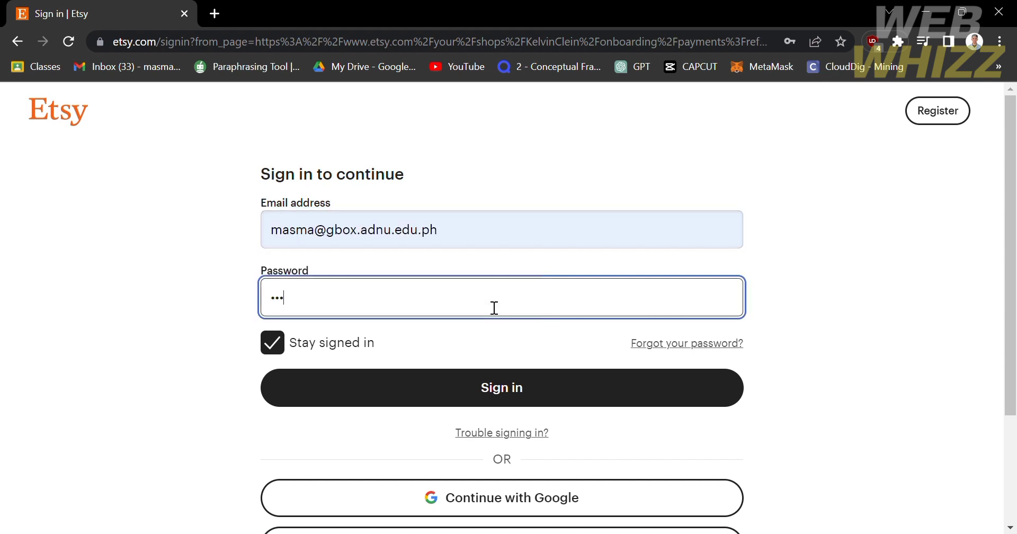
{"action": "type", "text": "••••••"}
{"action": "key", "text": "Return"}
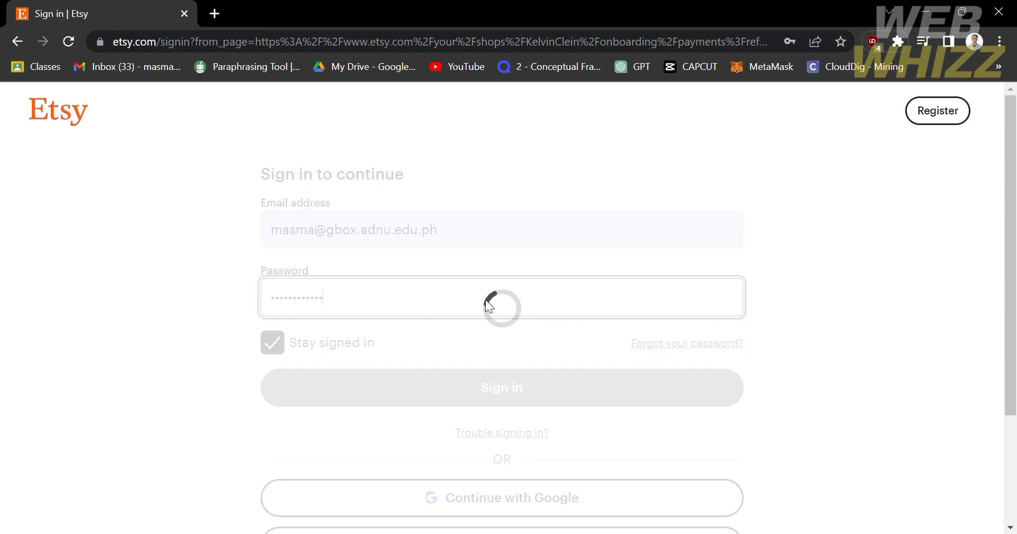
- Sign in to Etsy by continuing with the Google account
{"action": "scroll", "coordinate": [494, 307], "scroll_direction": "down", "scroll_amount": 3}
{"action": "left_click", "coordinate": [440, 349]}
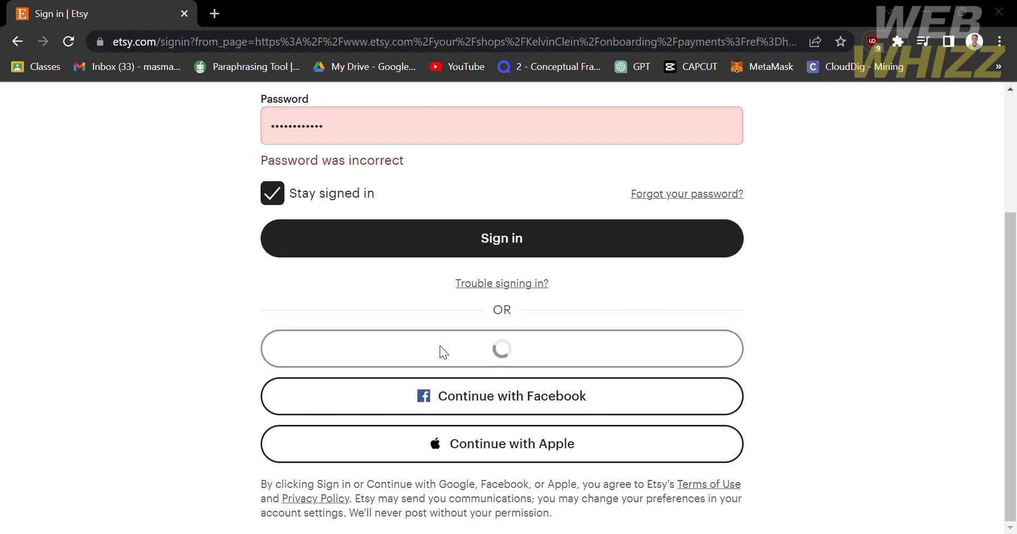
{"action": "left_click", "coordinate": [437, 252]}
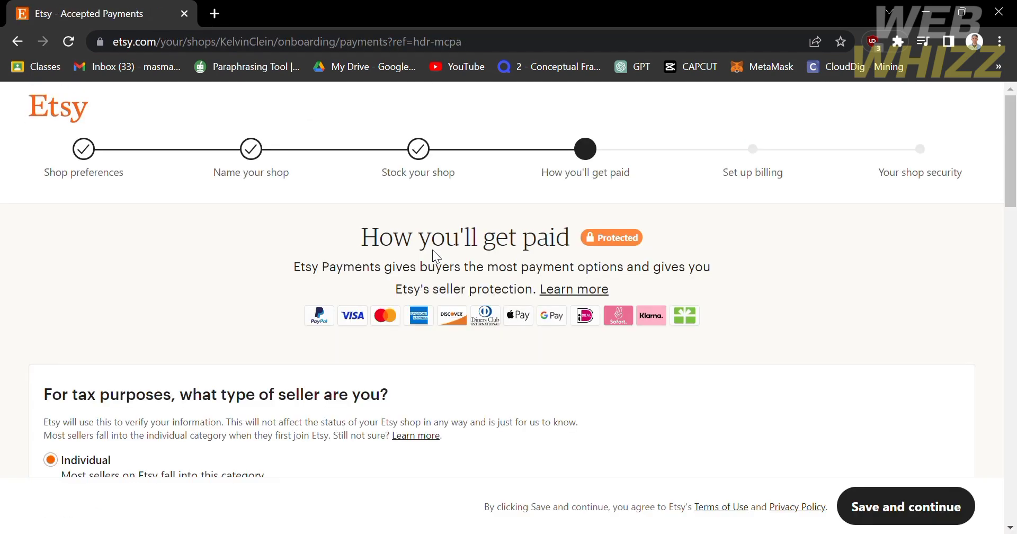
- Return to the Shop preferences stage, review its language, country and currency, and save the page to continue
{"action": "scroll", "coordinate": [433, 250], "scroll_direction": "down", "scroll_amount": 8}
{"action": "scroll", "coordinate": [433, 250], "scroll_direction": "up", "scroll_amount": 8}
{"action": "left_click", "coordinate": [80, 149]}
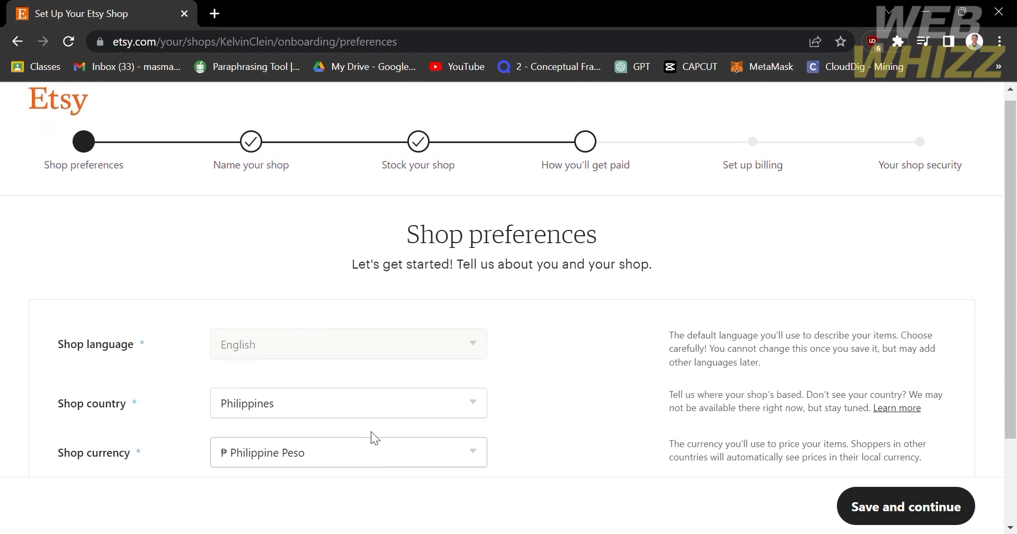
{"action": "scroll", "coordinate": [371, 432], "scroll_direction": "down", "scroll_amount": 1}
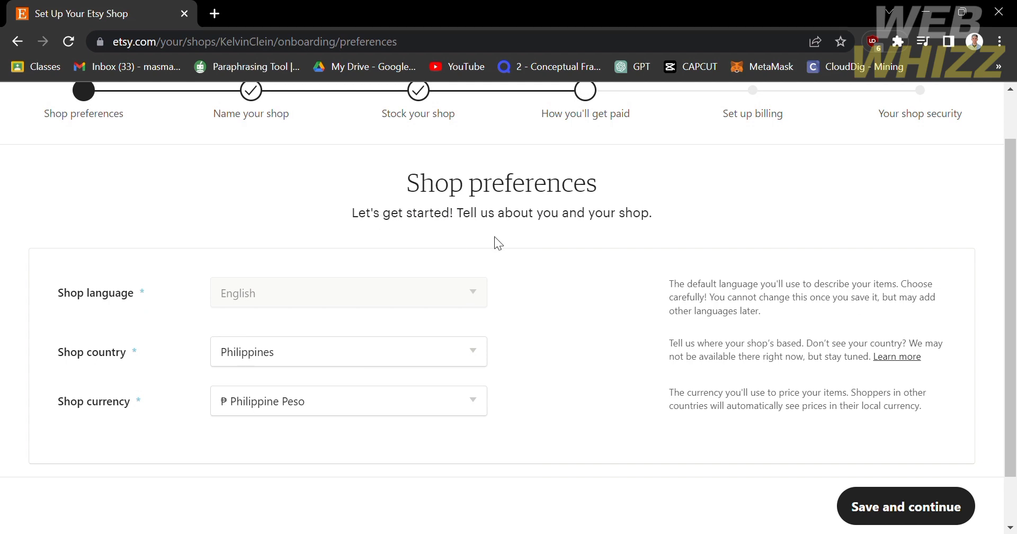
{"action": "scroll", "coordinate": [570, 246], "scroll_direction": "down", "scroll_amount": 1}
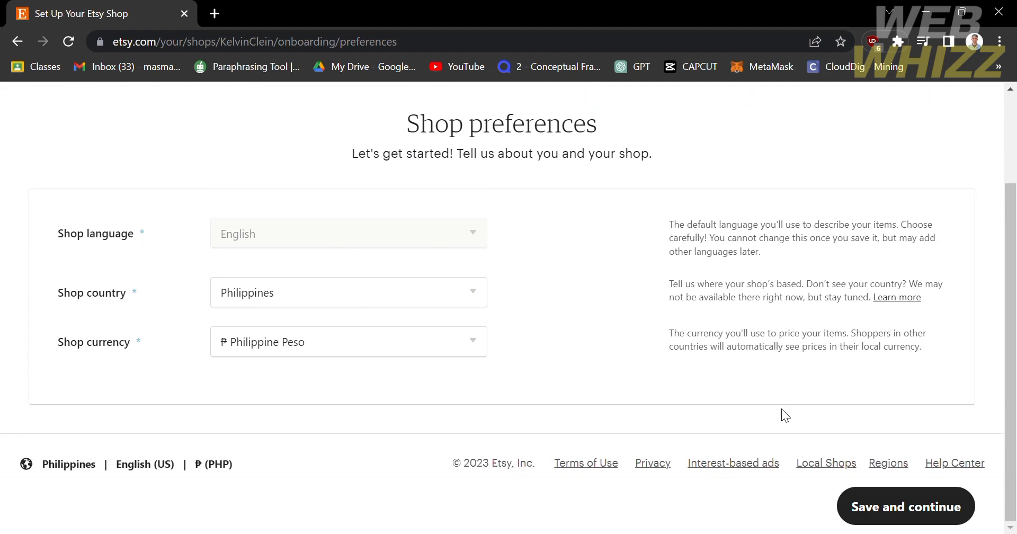
{"action": "left_click", "coordinate": [904, 504]}
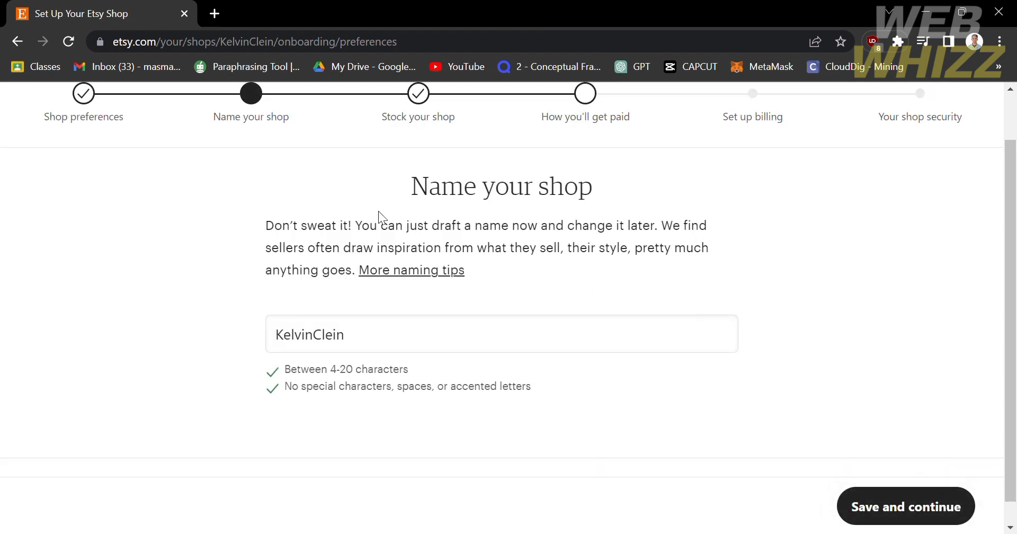
- Rename the shop to WebWhizz and save the name to continue
{"action": "double_click", "coordinate": [380, 341]}
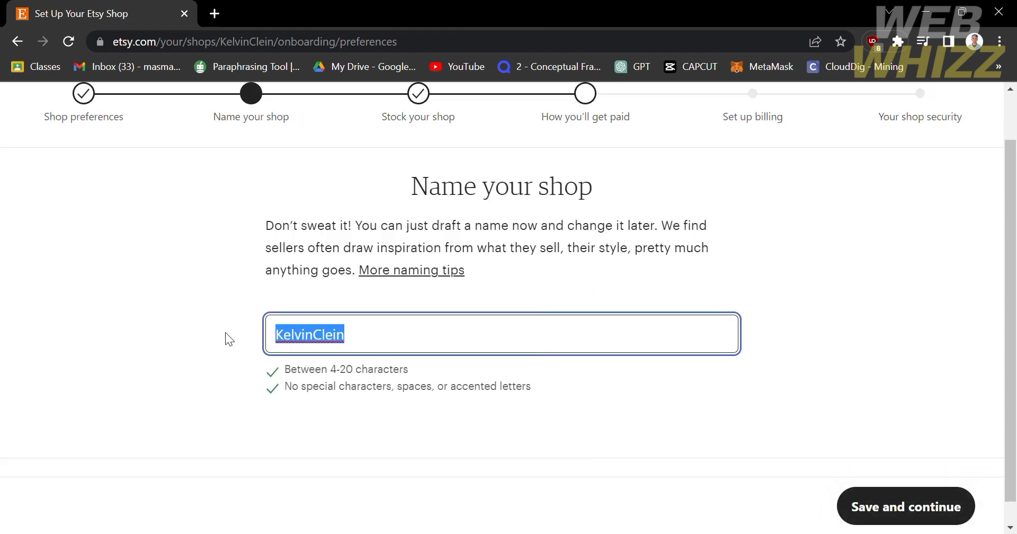
{"action": "type", "text": "Web"}
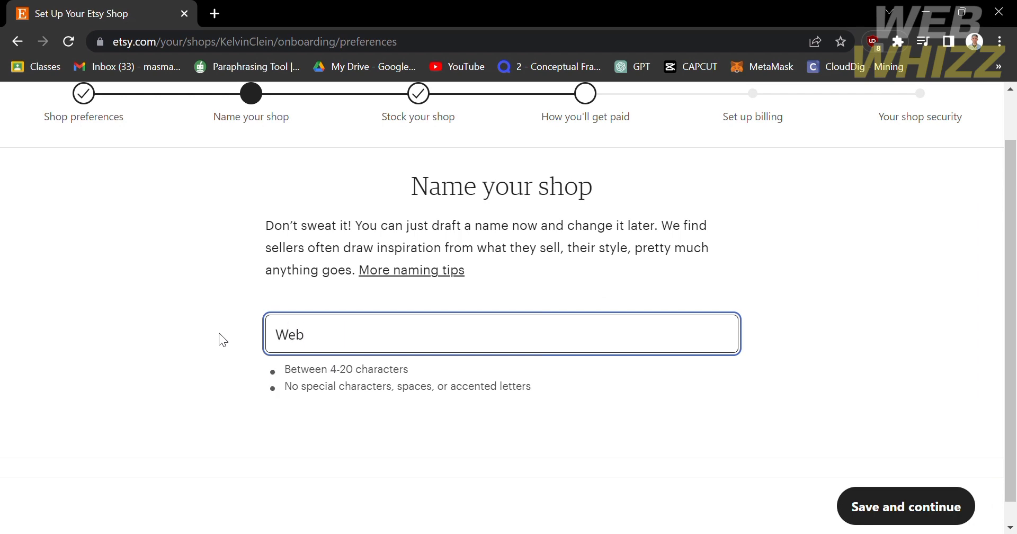
{"action": "type", "text": "Whizz"}
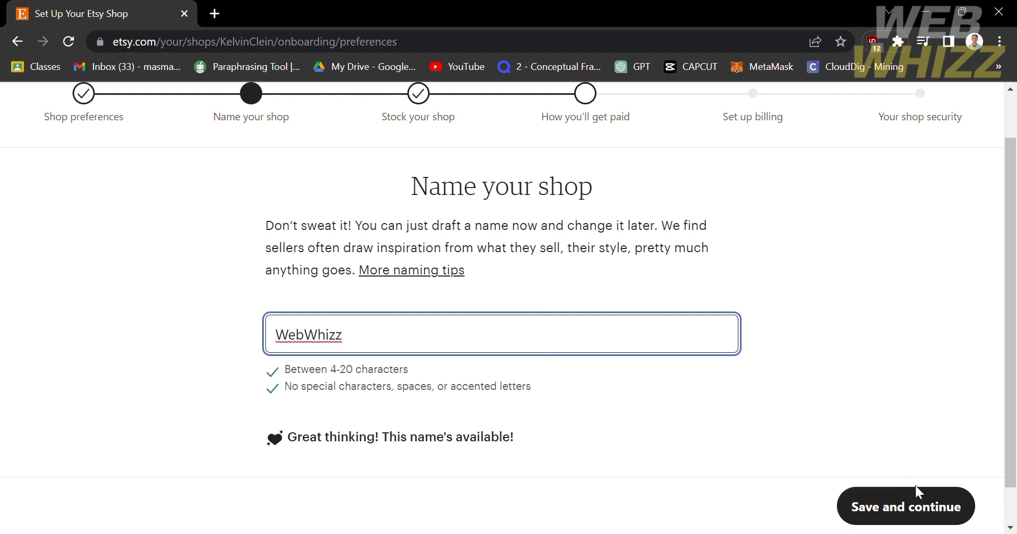
{"action": "scroll", "coordinate": [915, 485], "scroll_direction": "down", "scroll_amount": 1}
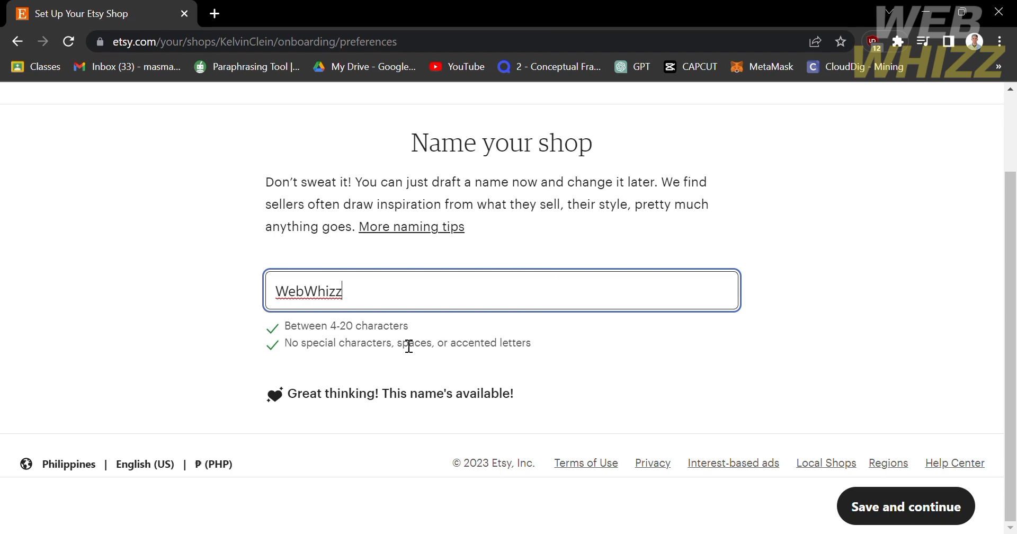
{"action": "left_click", "coordinate": [898, 519]}
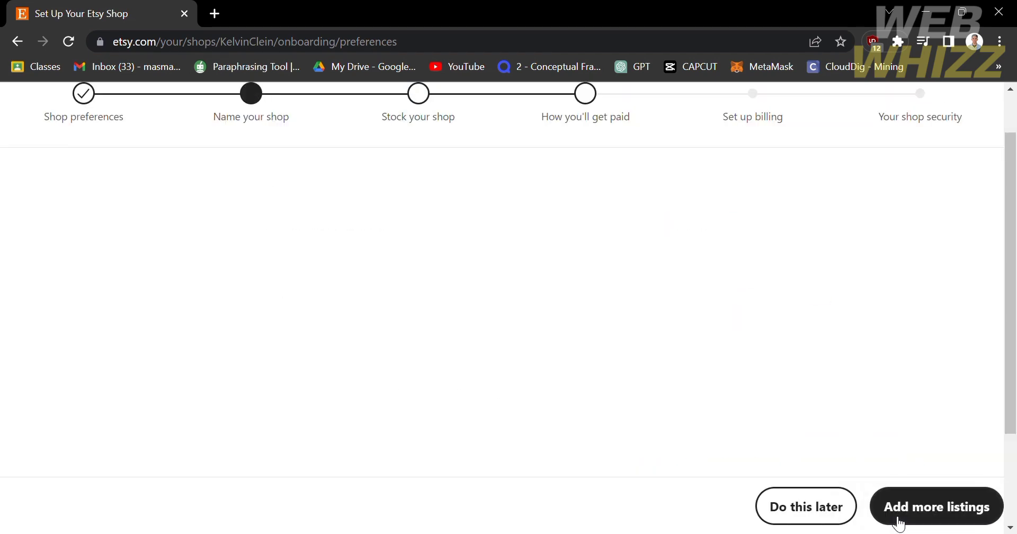
- Review the first listing in the stocking stage and choose to add more listings
{"action": "scroll", "coordinate": [348, 217], "scroll_direction": "up", "scroll_amount": 1}
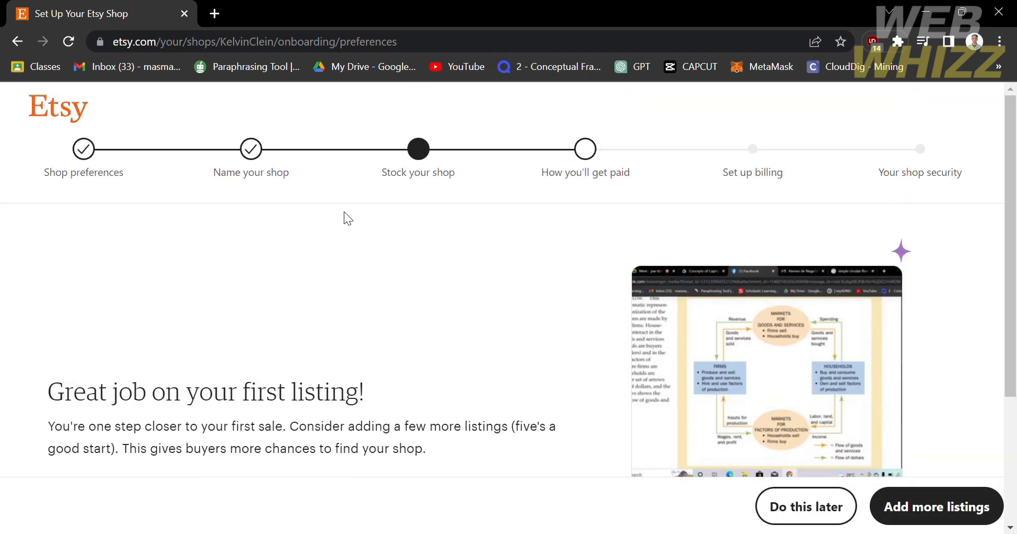
{"action": "scroll", "coordinate": [404, 307], "scroll_direction": "down", "scroll_amount": 2}
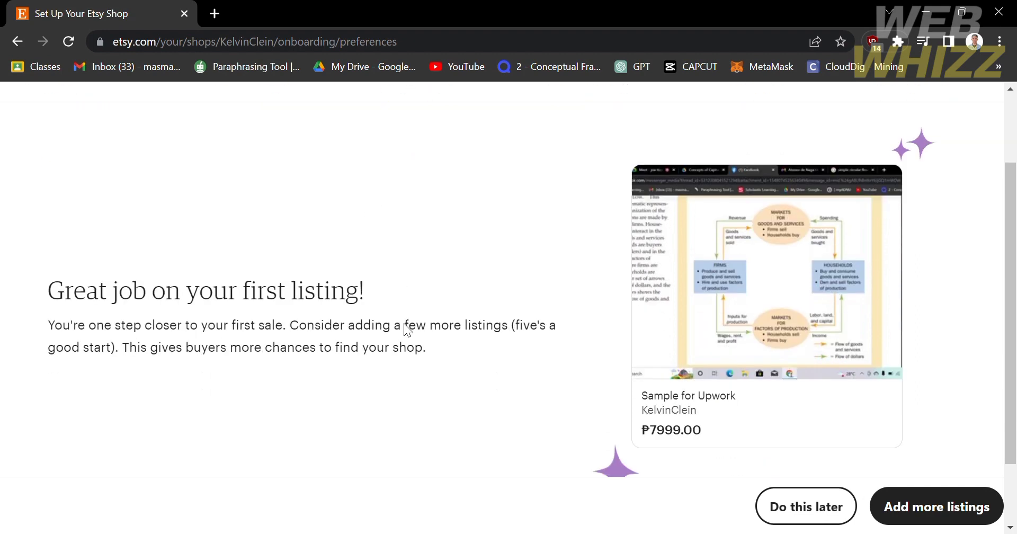
{"action": "scroll", "coordinate": [405, 327], "scroll_direction": "down", "scroll_amount": 2}
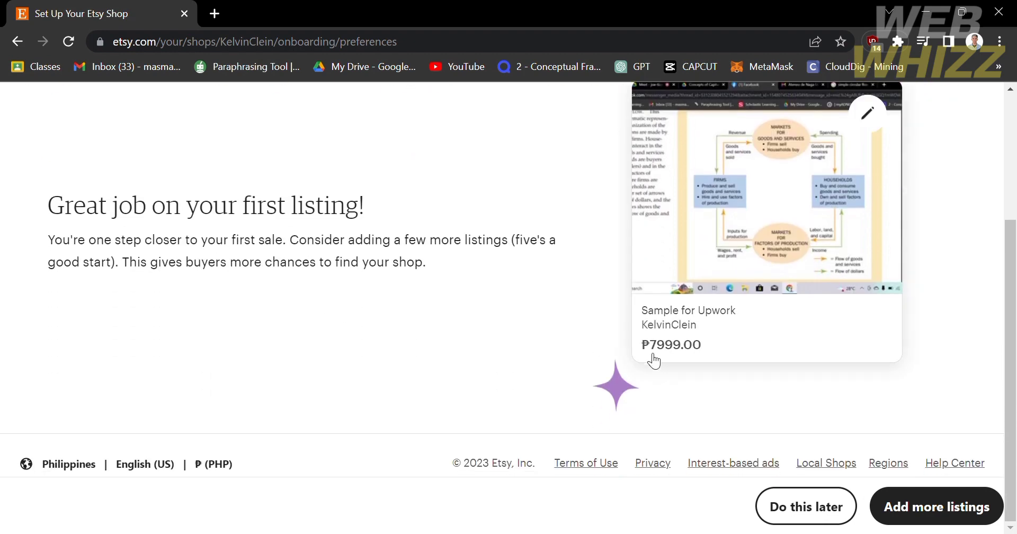
{"action": "scroll", "coordinate": [652, 360], "scroll_direction": "up", "scroll_amount": 2}
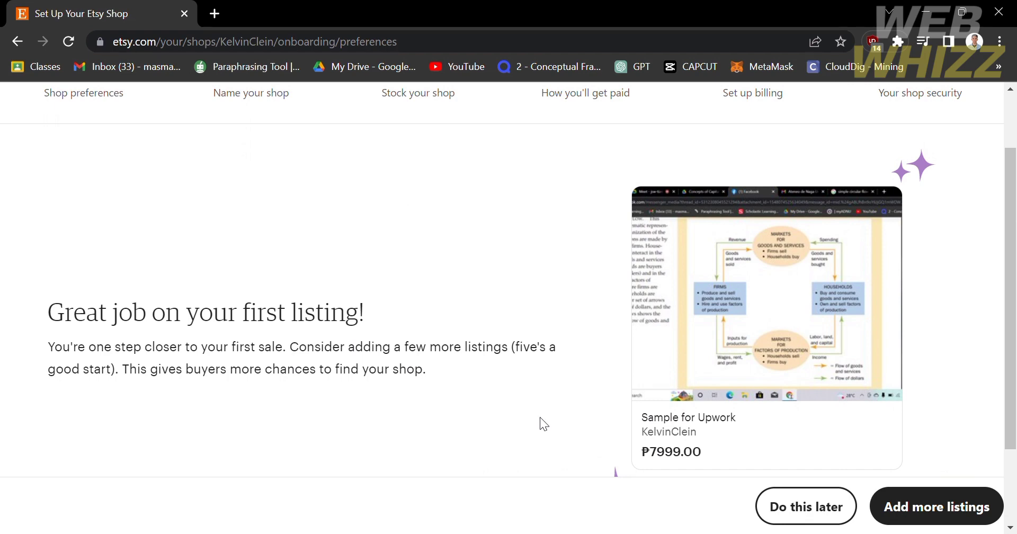
{"action": "scroll", "coordinate": [540, 418], "scroll_direction": "down", "scroll_amount": 2}
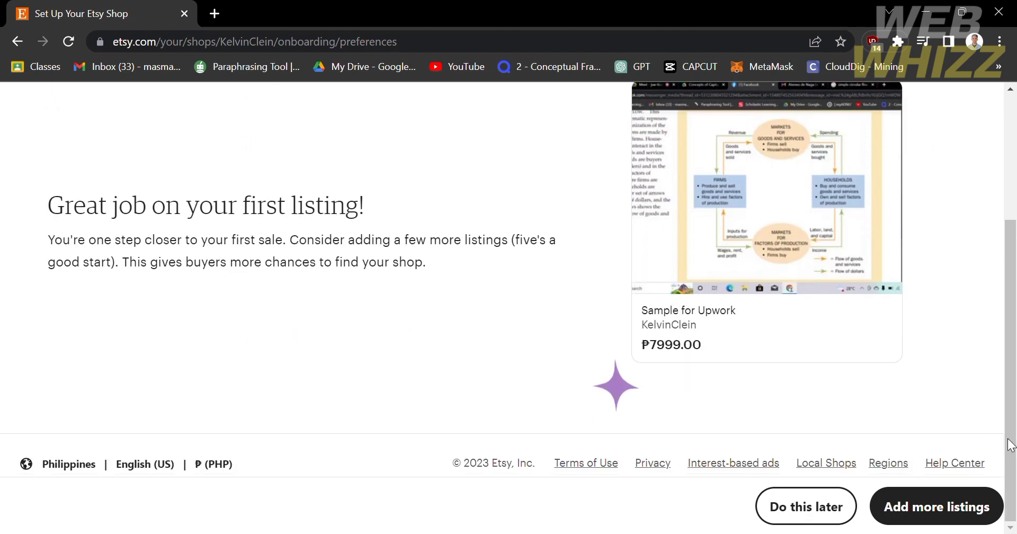
{"action": "left_click", "coordinate": [925, 501]}
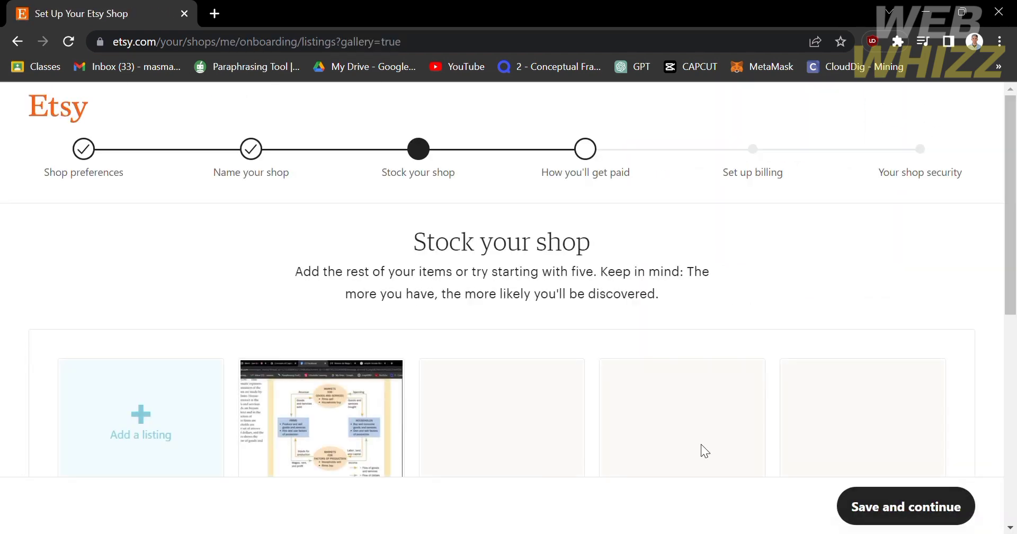
- Look over the shop's stocking page and start creating another listing
{"action": "scroll", "coordinate": [453, 360], "scroll_direction": "down", "scroll_amount": 5}
{"action": "scroll", "coordinate": [452, 360], "scroll_direction": "up", "scroll_amount": 5}
{"action": "scroll", "coordinate": [133, 416], "scroll_direction": "down", "scroll_amount": 2}
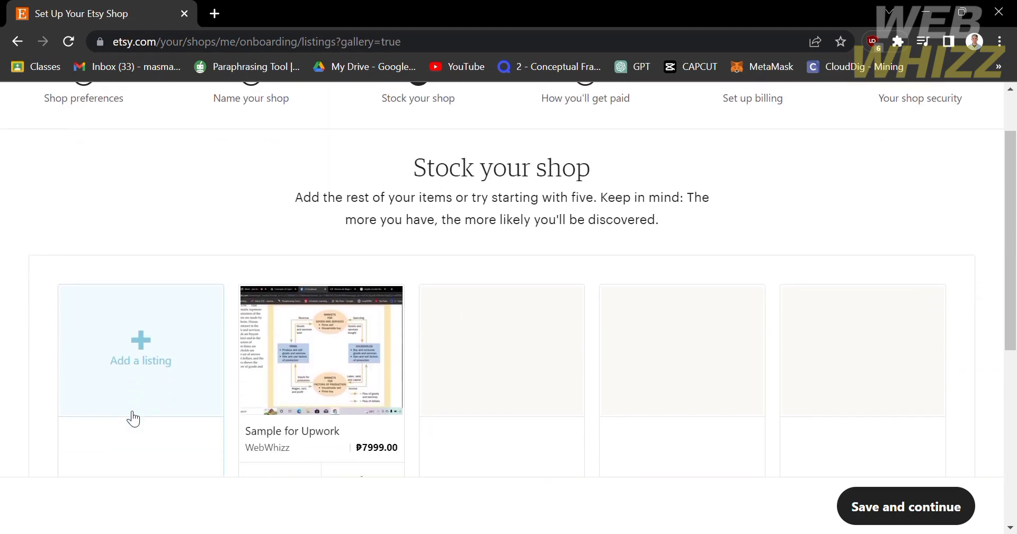
{"action": "scroll", "coordinate": [133, 419], "scroll_direction": "up", "scroll_amount": 2}
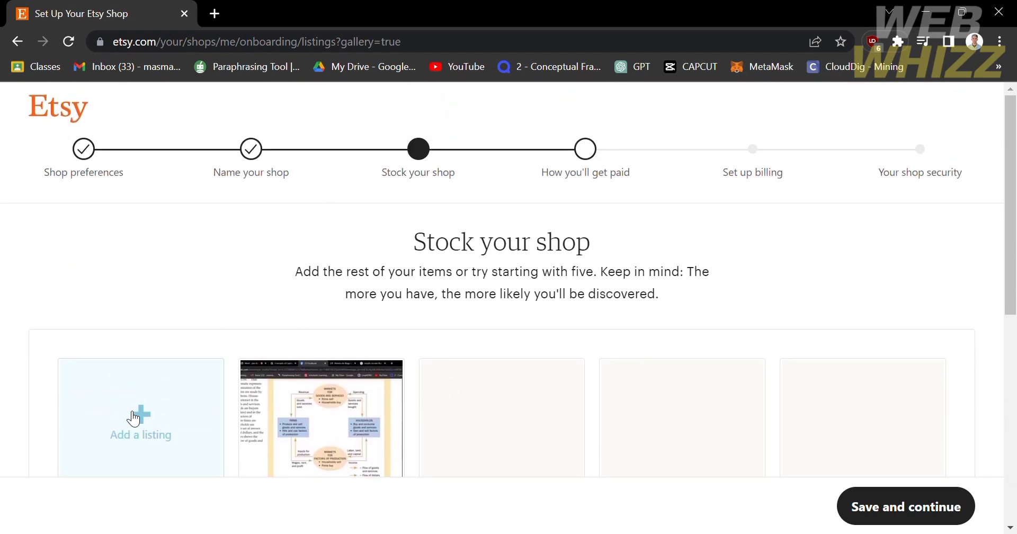
{"action": "scroll", "coordinate": [143, 418], "scroll_direction": "down", "scroll_amount": 2}
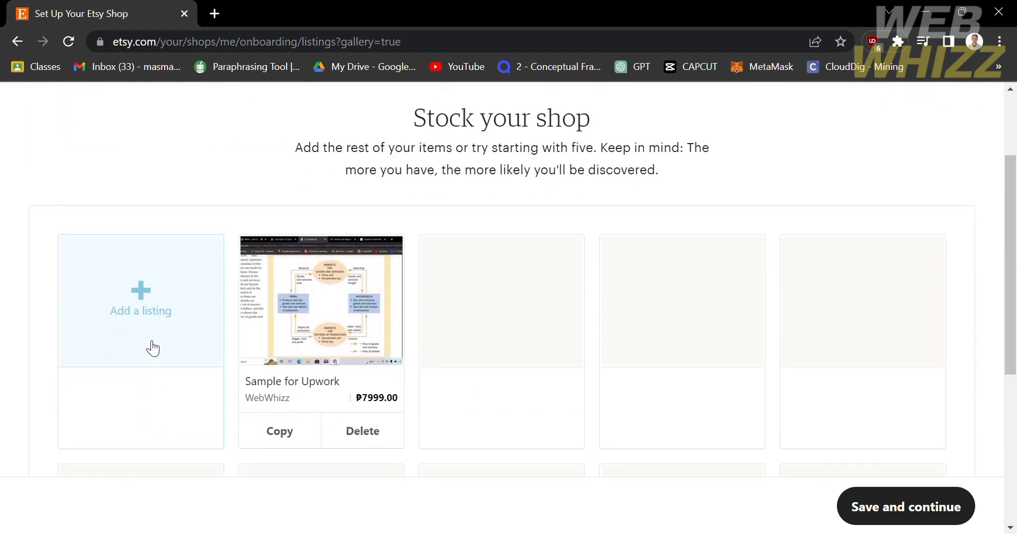
{"action": "left_click", "coordinate": [142, 319]}
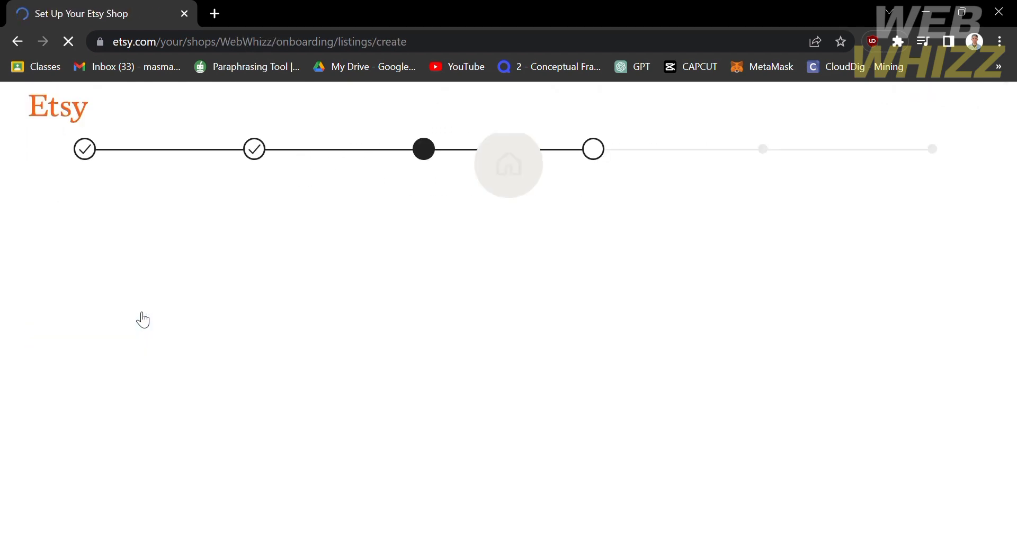
- Examine the new listing's photo requirements and tips, and the quick tips for its video
{"action": "scroll", "coordinate": [143, 319], "scroll_direction": "down", "scroll_amount": 4}
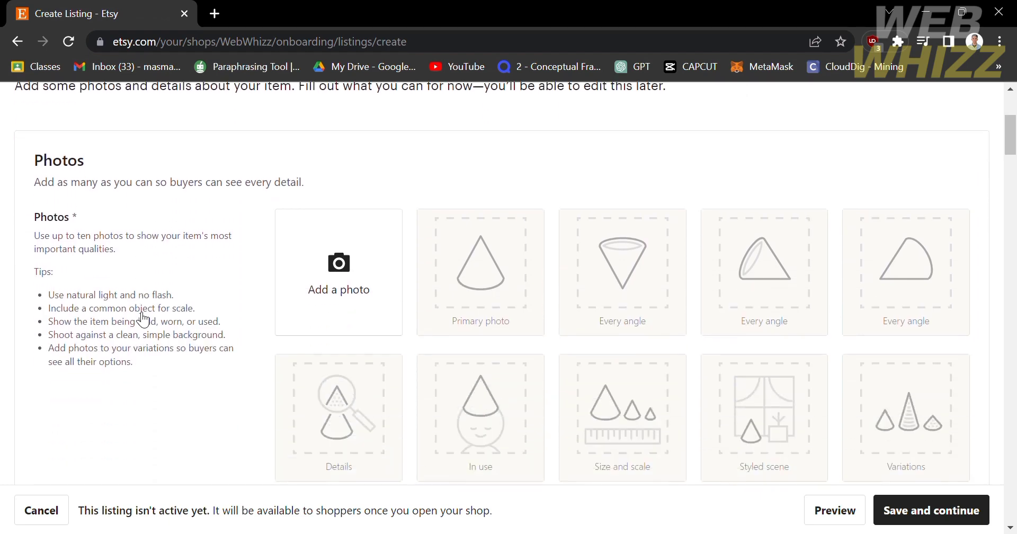
{"action": "scroll", "coordinate": [143, 319], "scroll_direction": "up", "scroll_amount": 3}
{"action": "scroll", "coordinate": [143, 319], "scroll_direction": "down", "scroll_amount": 1}
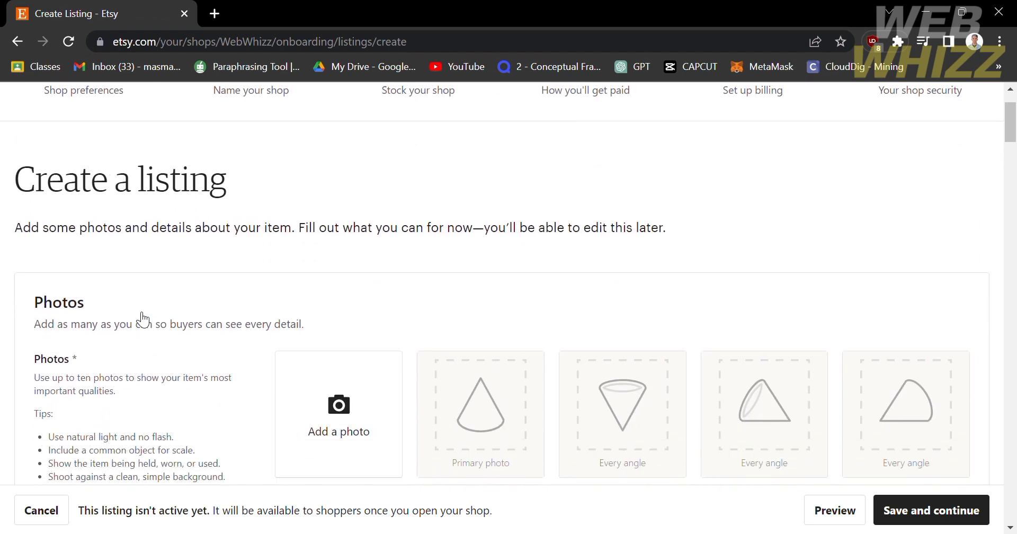
{"action": "scroll", "coordinate": [141, 318], "scroll_direction": "up", "scroll_amount": 1}
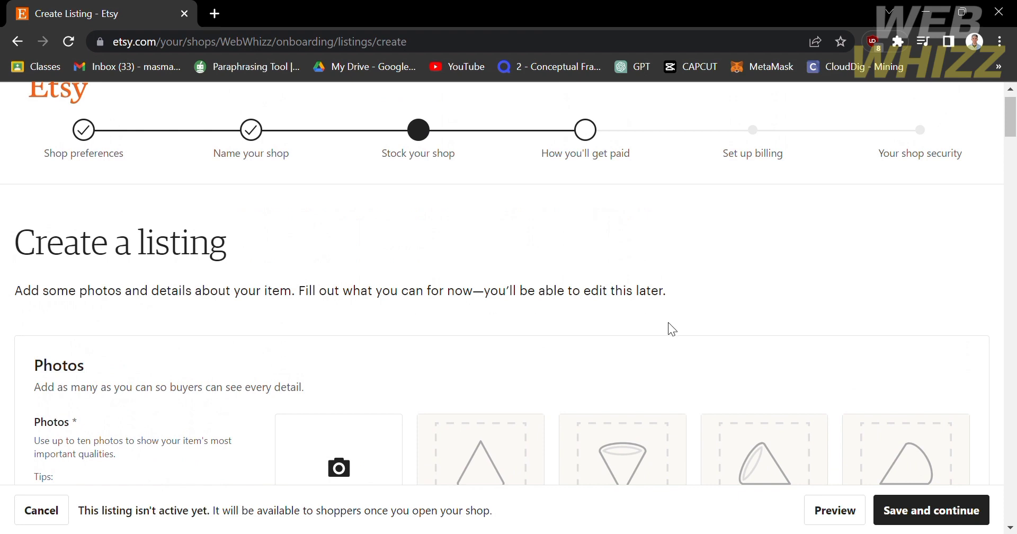
{"action": "scroll", "coordinate": [237, 402], "scroll_direction": "down", "scroll_amount": 1}
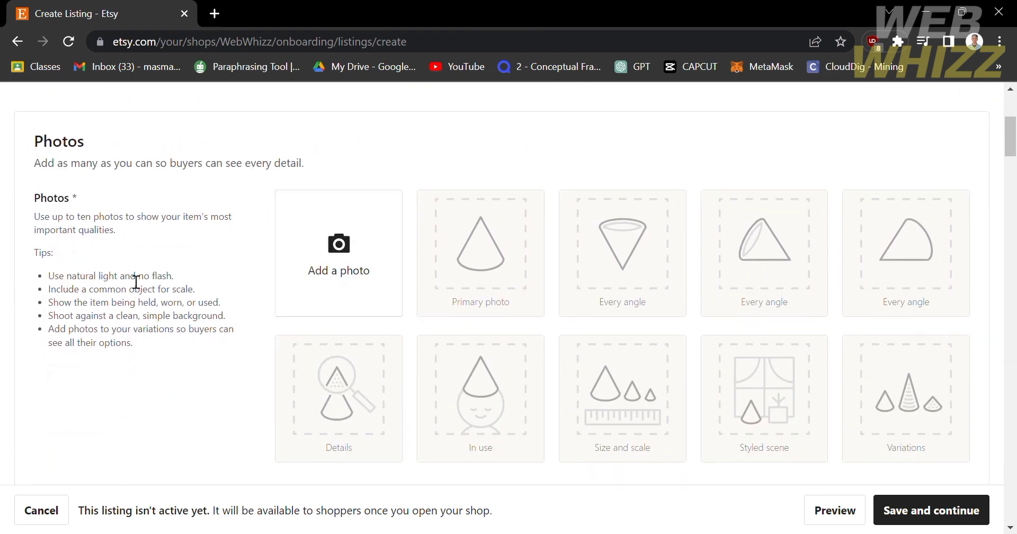
{"action": "scroll", "coordinate": [612, 250], "scroll_direction": "up", "scroll_amount": 1}
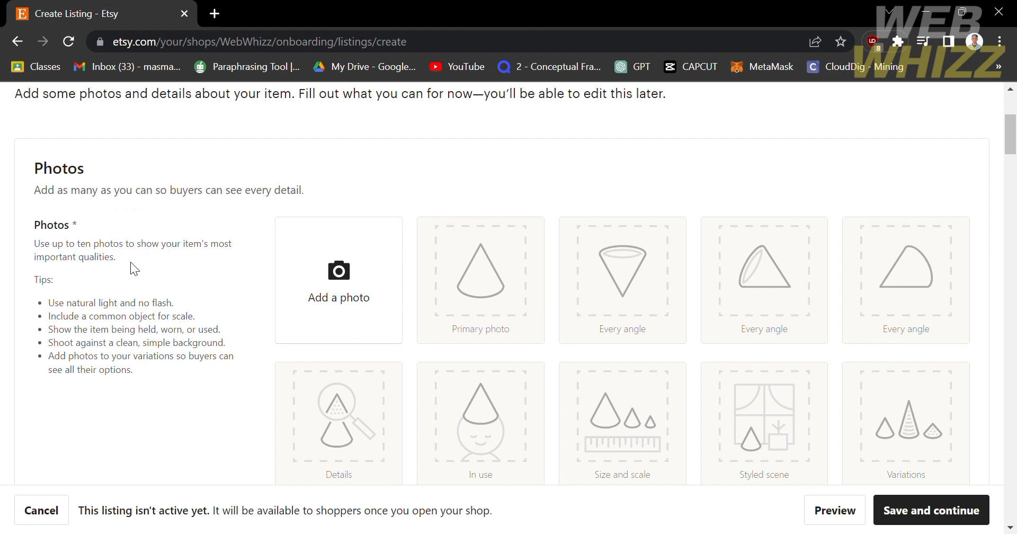
{"action": "scroll", "coordinate": [284, 434], "scroll_direction": "down", "scroll_amount": 2}
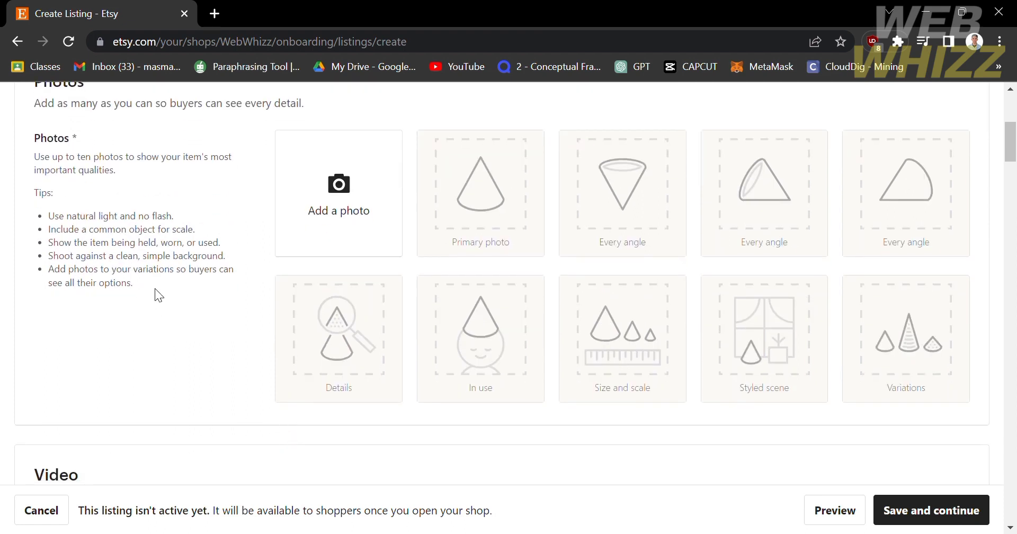
{"action": "left_click_drag", "start_coordinate": [155, 288], "coordinate": [60, 220]}
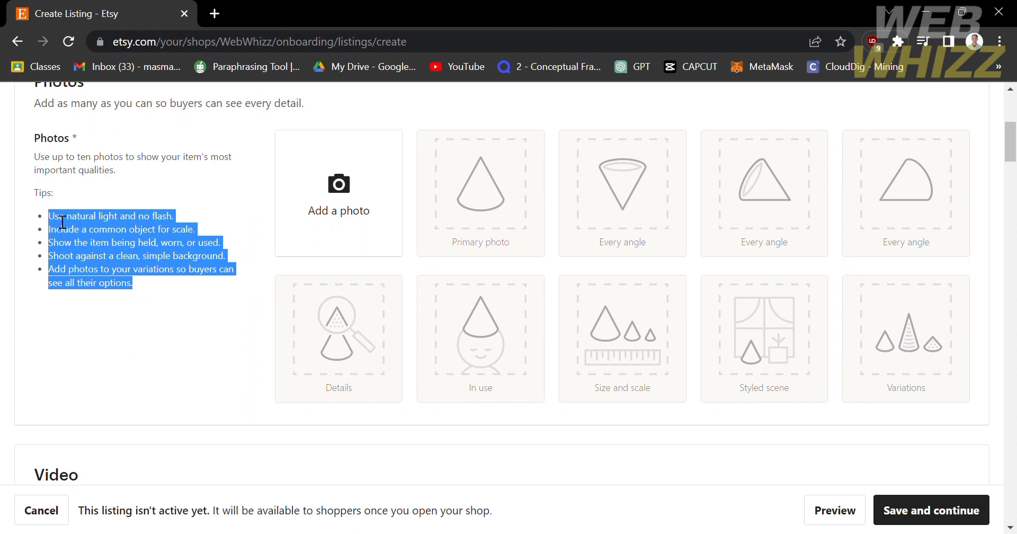
{"action": "left_click", "coordinate": [148, 308]}
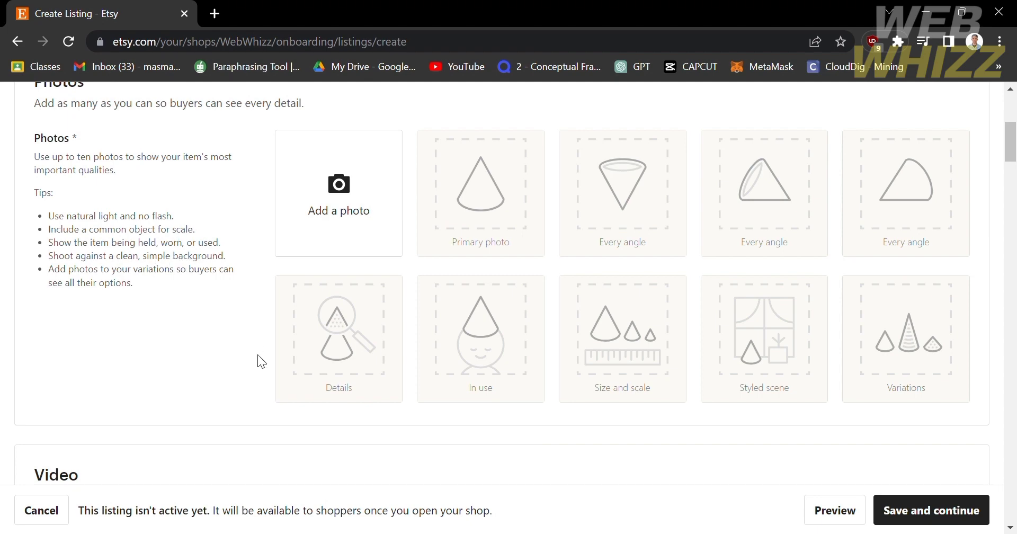
{"action": "scroll", "coordinate": [259, 364], "scroll_direction": "down", "scroll_amount": 2}
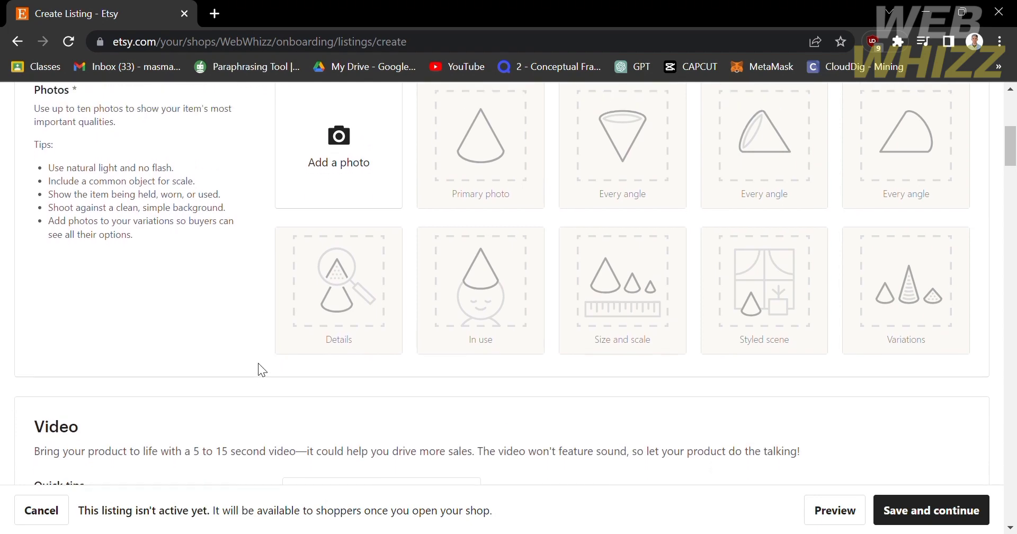
{"action": "scroll", "coordinate": [259, 363], "scroll_direction": "up", "scroll_amount": 3}
{"action": "scroll", "coordinate": [259, 364], "scroll_direction": "down", "scroll_amount": 5}
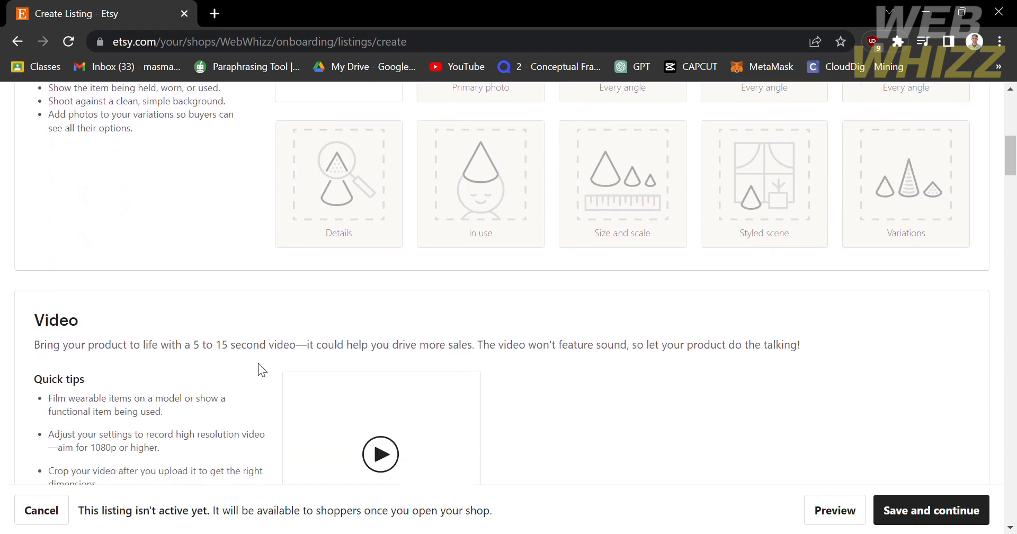
{"action": "scroll", "coordinate": [258, 363], "scroll_direction": "down", "scroll_amount": 1}
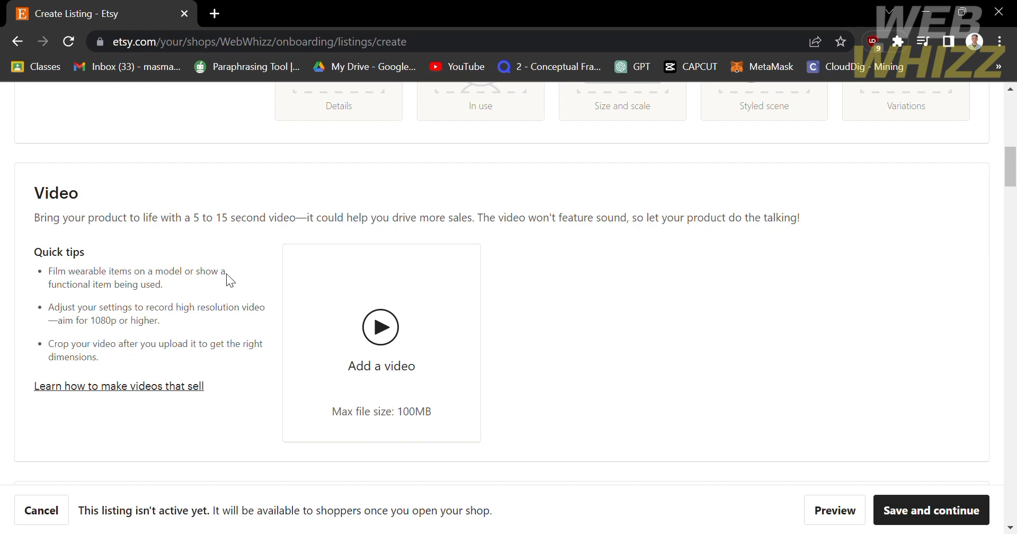
- Upload the sketch image as the new listing's primary photo
{"action": "scroll", "coordinate": [172, 257], "scroll_direction": "up", "scroll_amount": 8}
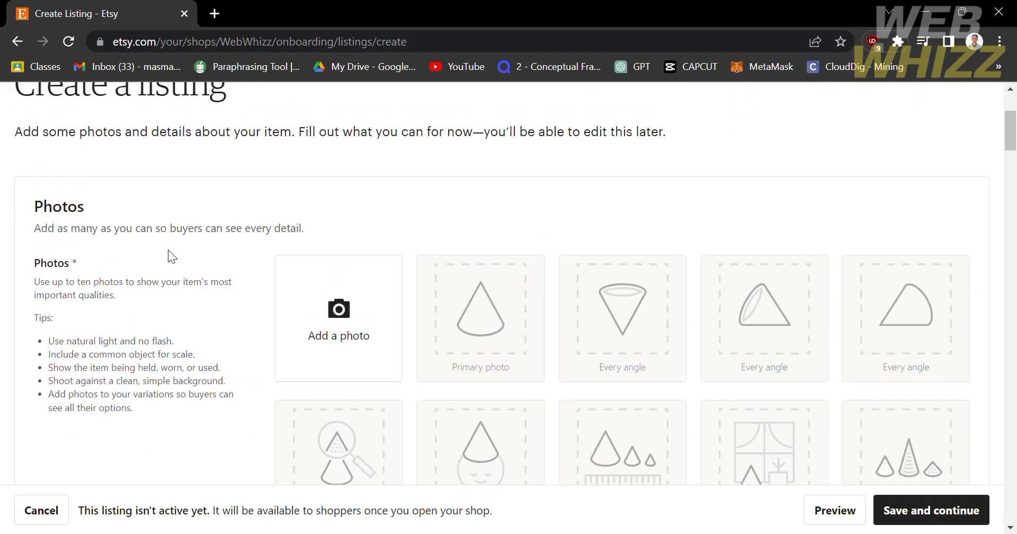
{"action": "left_click", "coordinate": [343, 358]}
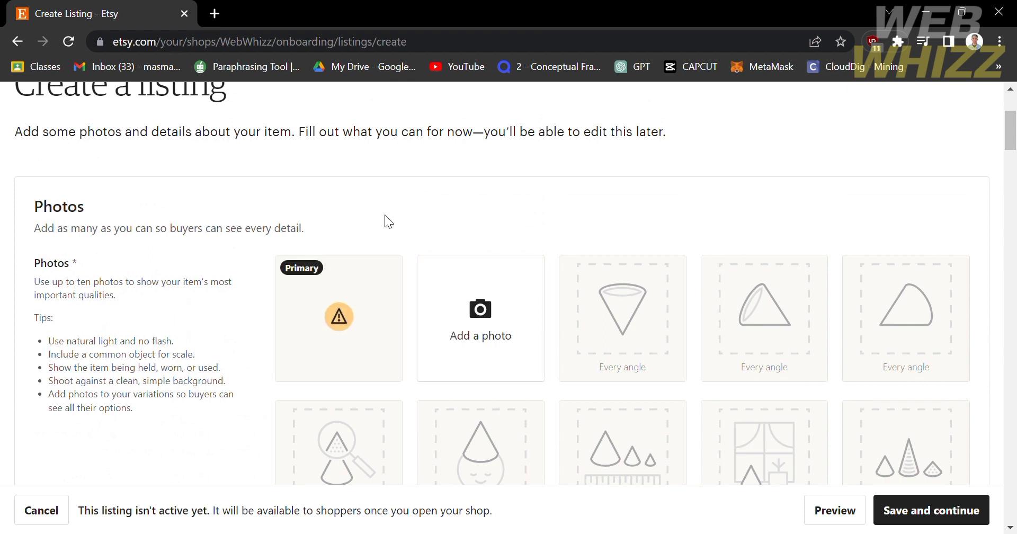
- Check the uploaded photo's warning, recommended width and thumbnail, and review the video section's guidance
{"action": "mouse_move", "coordinate": [351, 317]}
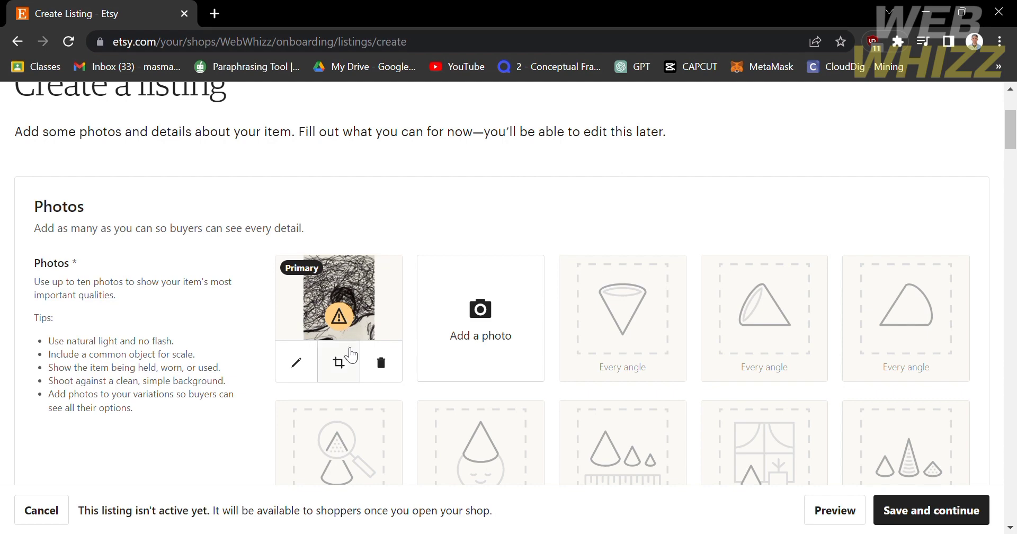
{"action": "scroll", "coordinate": [338, 315], "scroll_direction": "up", "scroll_amount": 5}
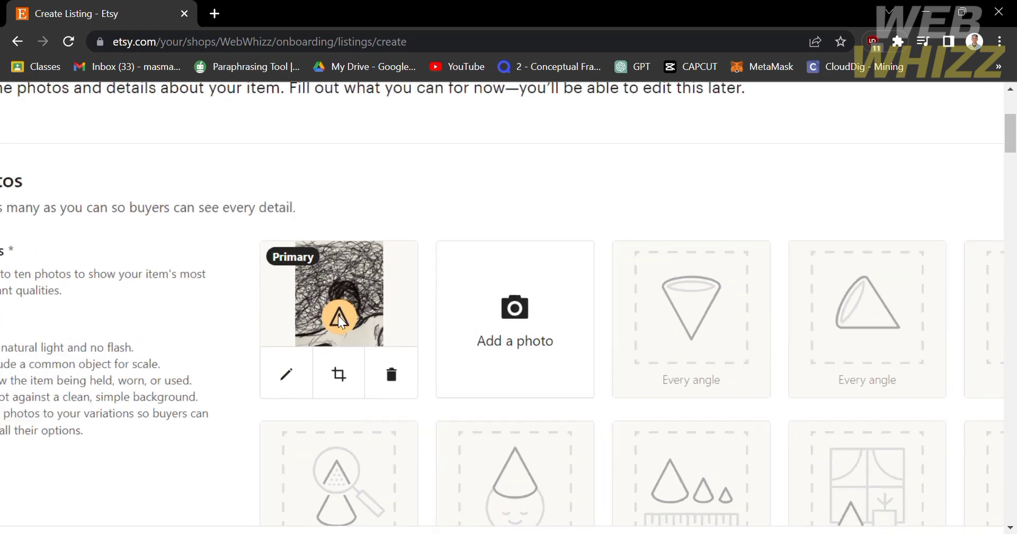
{"action": "scroll", "coordinate": [338, 315], "scroll_direction": "down", "scroll_amount": 4}
{"action": "scroll", "coordinate": [338, 316], "scroll_direction": "down", "scroll_amount": 2}
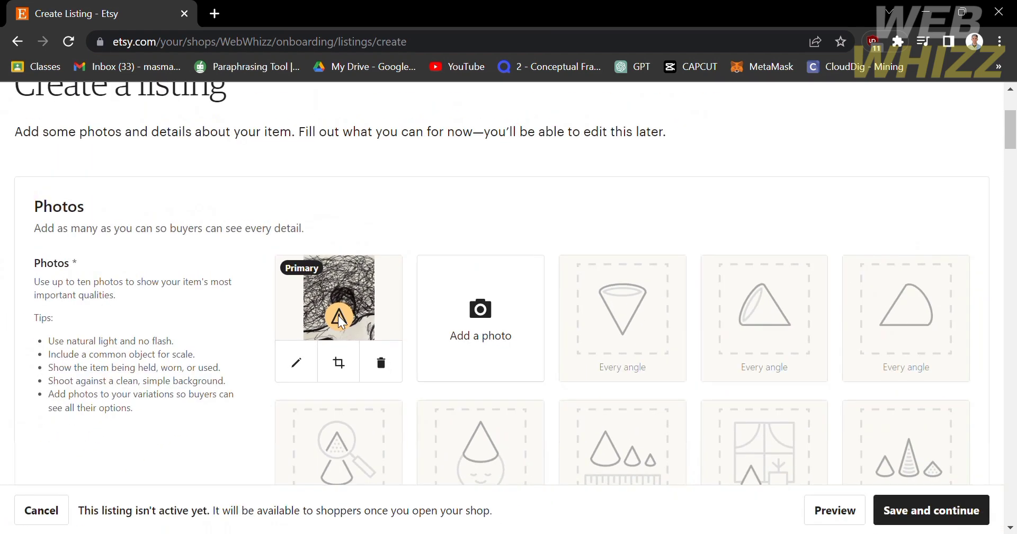
{"action": "scroll", "coordinate": [263, 448], "scroll_direction": "down", "scroll_amount": 5}
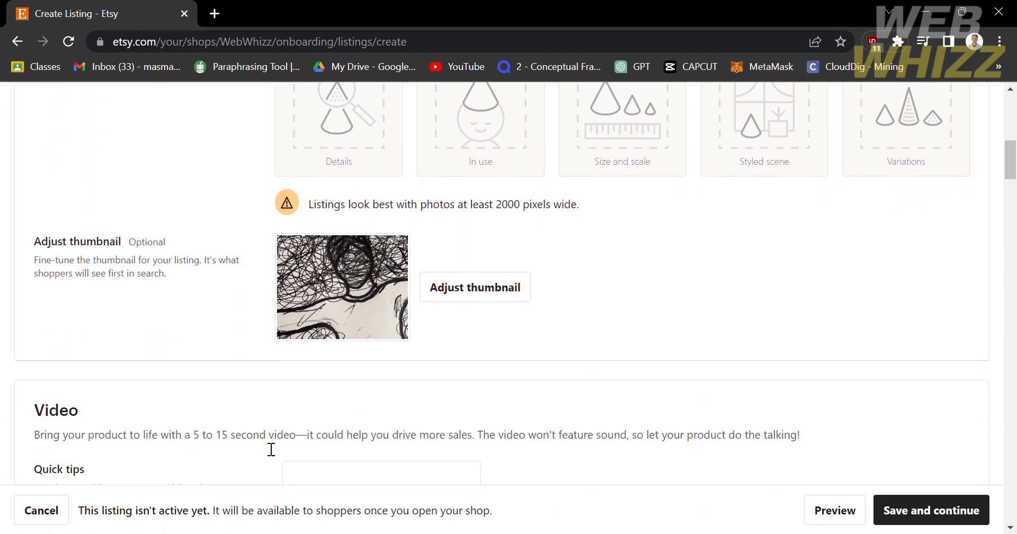
{"action": "scroll", "coordinate": [364, 297], "scroll_direction": "up", "scroll_amount": 2}
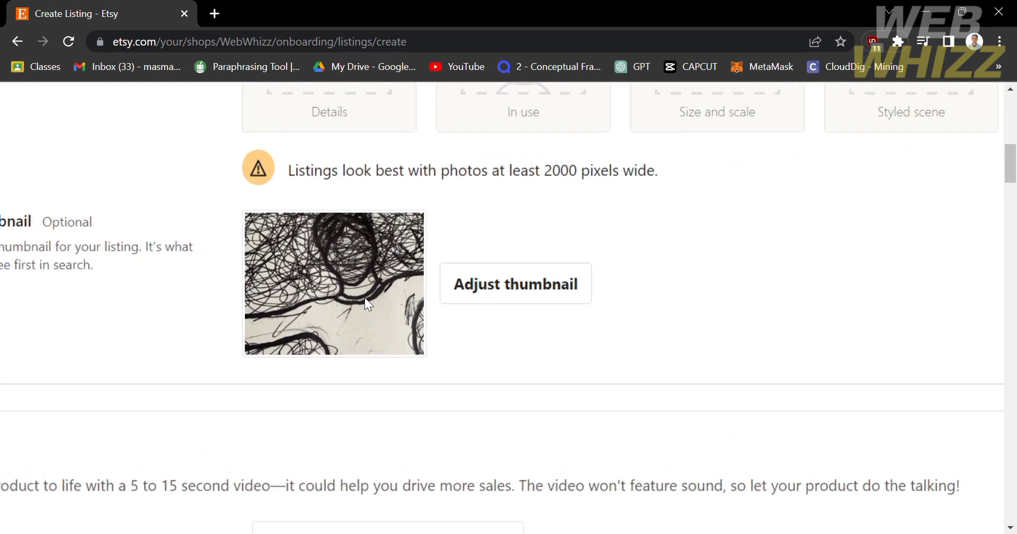
{"action": "scroll", "coordinate": [364, 297], "scroll_direction": "down", "scroll_amount": 2}
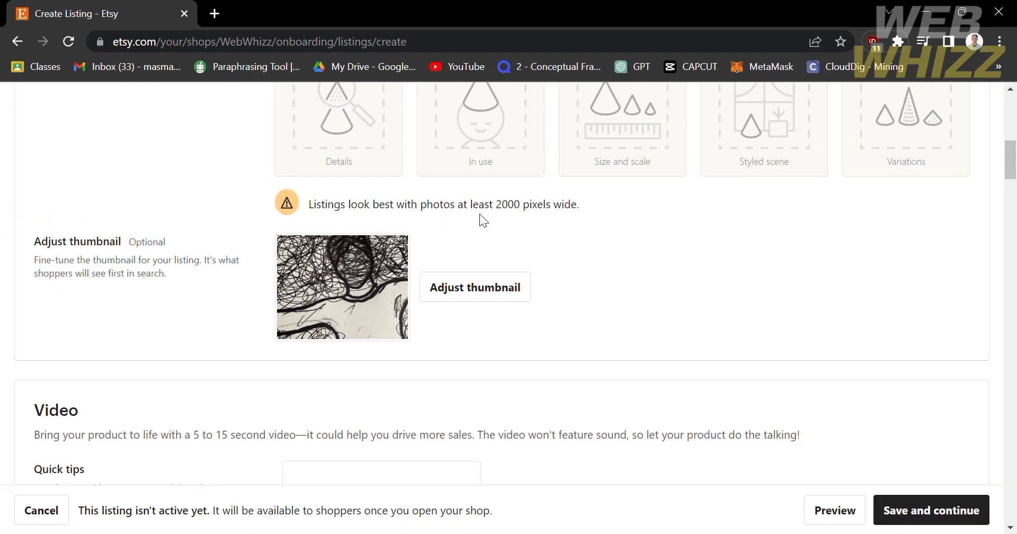
{"action": "scroll", "coordinate": [255, 365], "scroll_direction": "down", "scroll_amount": 3}
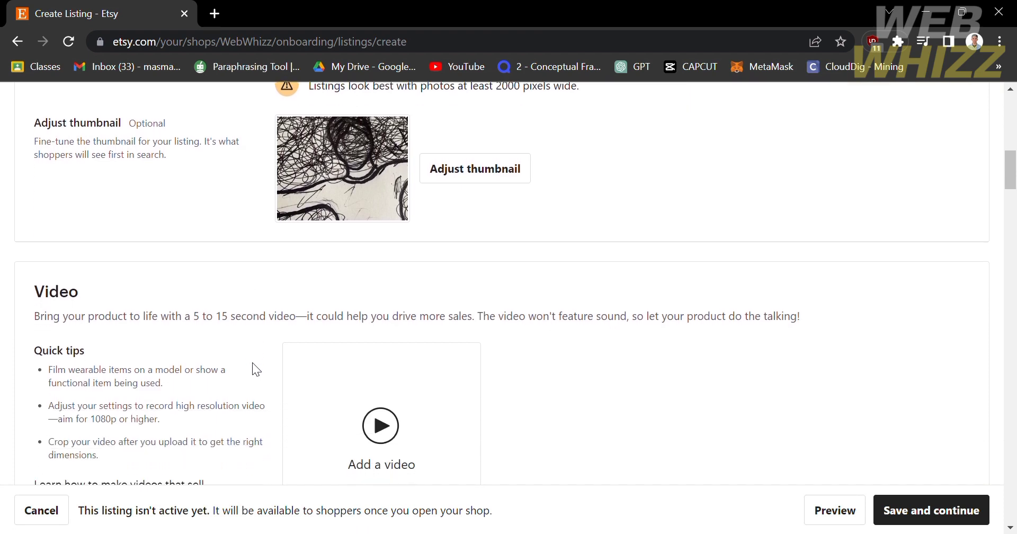
{"action": "scroll", "coordinate": [256, 370], "scroll_direction": "down", "scroll_amount": 2}
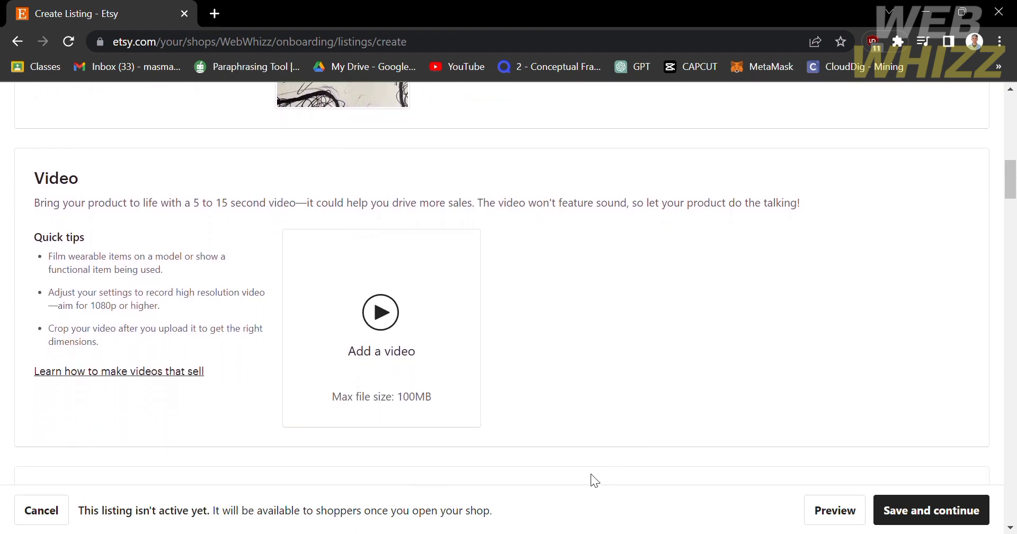
{"action": "scroll", "coordinate": [552, 372], "scroll_direction": "down", "scroll_amount": 1}
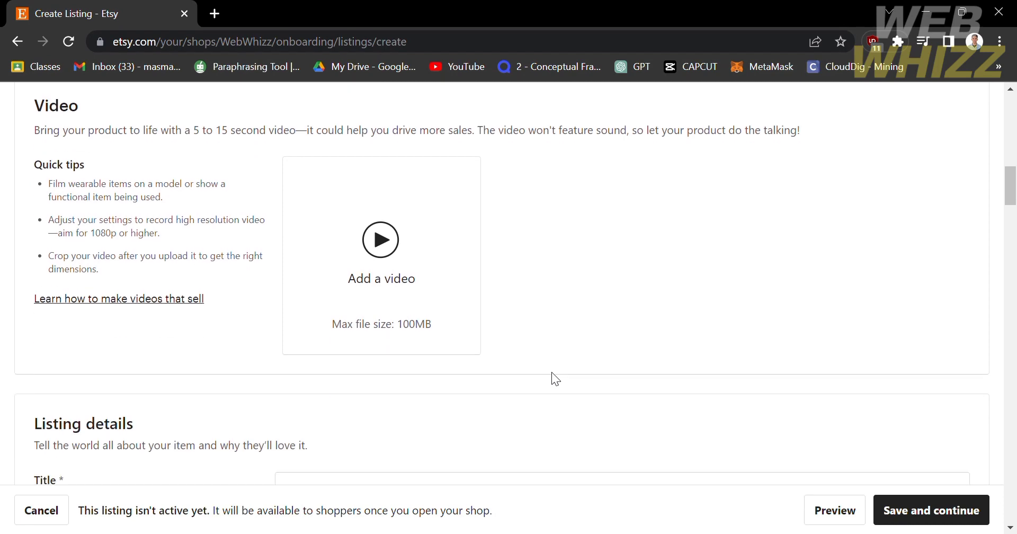
- Title the new listing "Not Cool, Not Ok" in its listing details
{"action": "scroll", "coordinate": [553, 374], "scroll_direction": "down", "scroll_amount": 4}
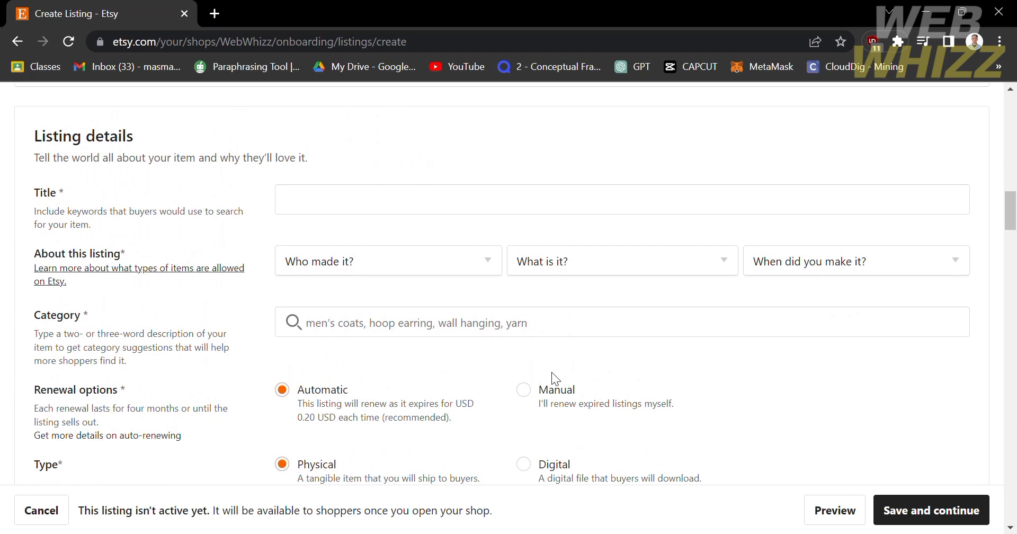
{"action": "left_click", "coordinate": [479, 206]}
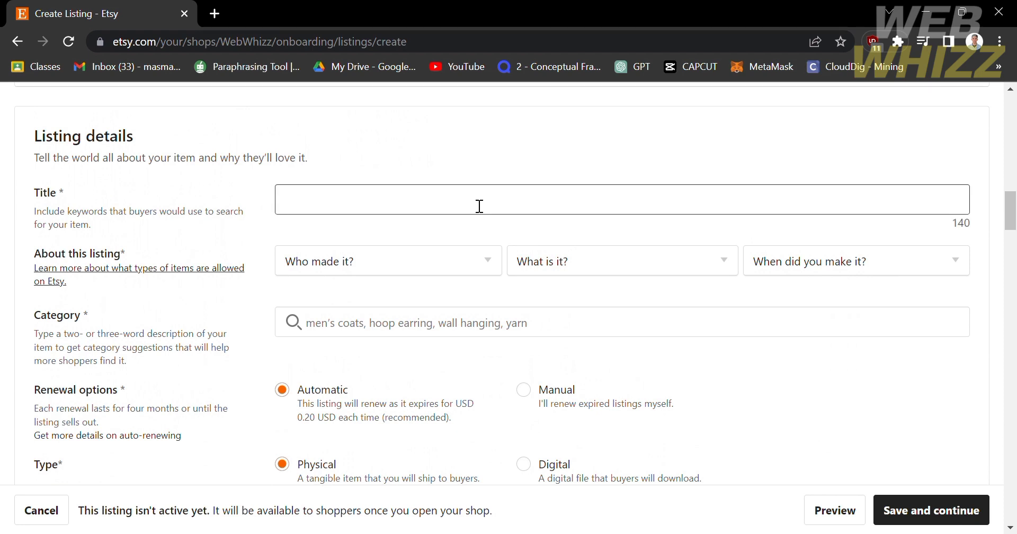
{"action": "type", "text": "Not C"}
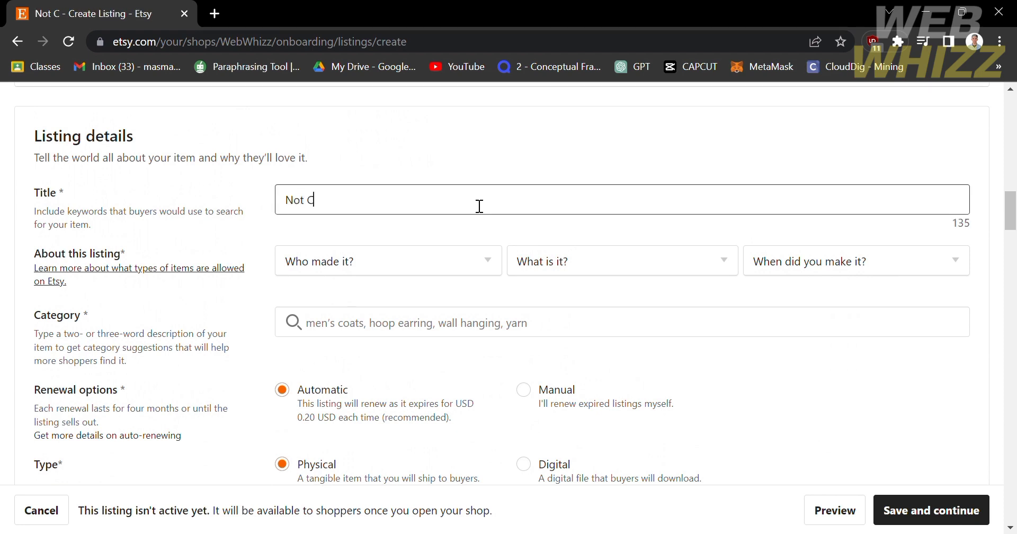
{"action": "type", "text": "ool, "}
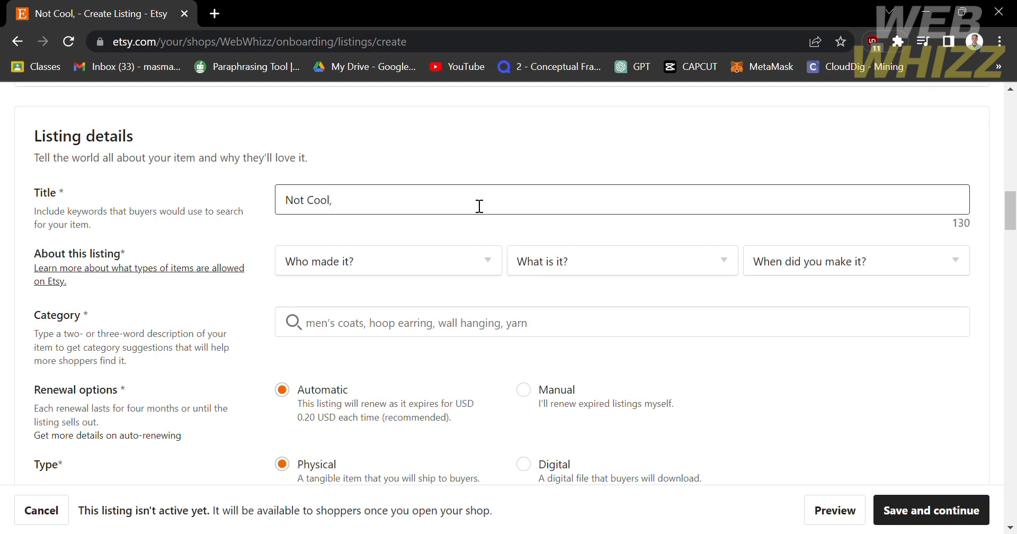
{"action": "type", "text": "Not Ok"}
{"action": "left_click", "coordinate": [548, 299]}
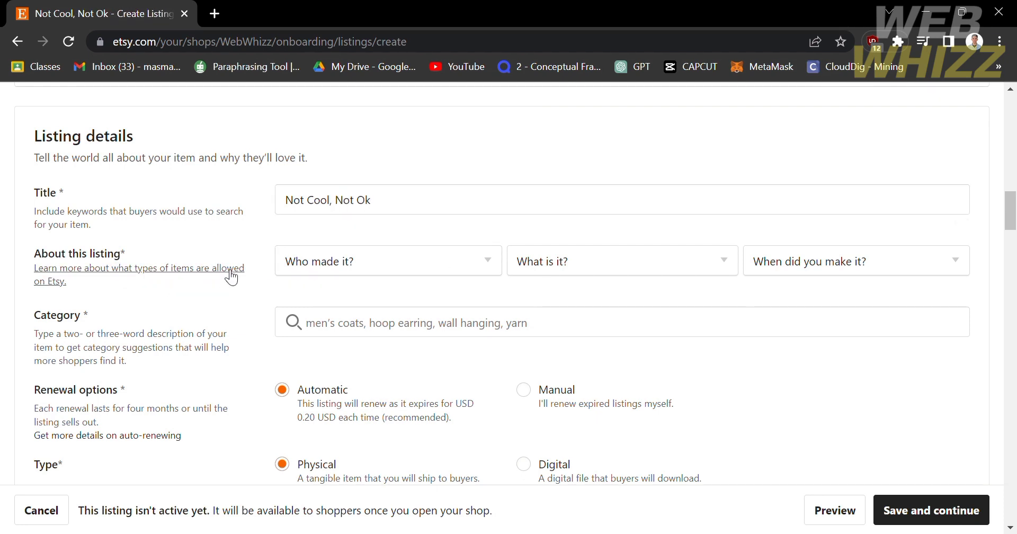
- In the details about this listing, set the maker to "I did" and the item type to "A finished product"
{"action": "left_click", "coordinate": [425, 271]}
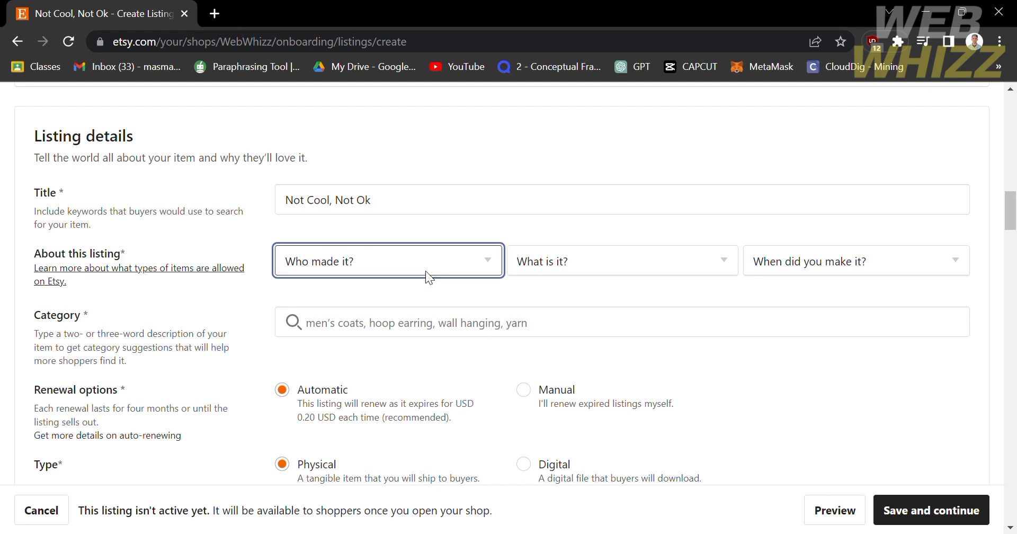
{"action": "left_click", "coordinate": [366, 316]}
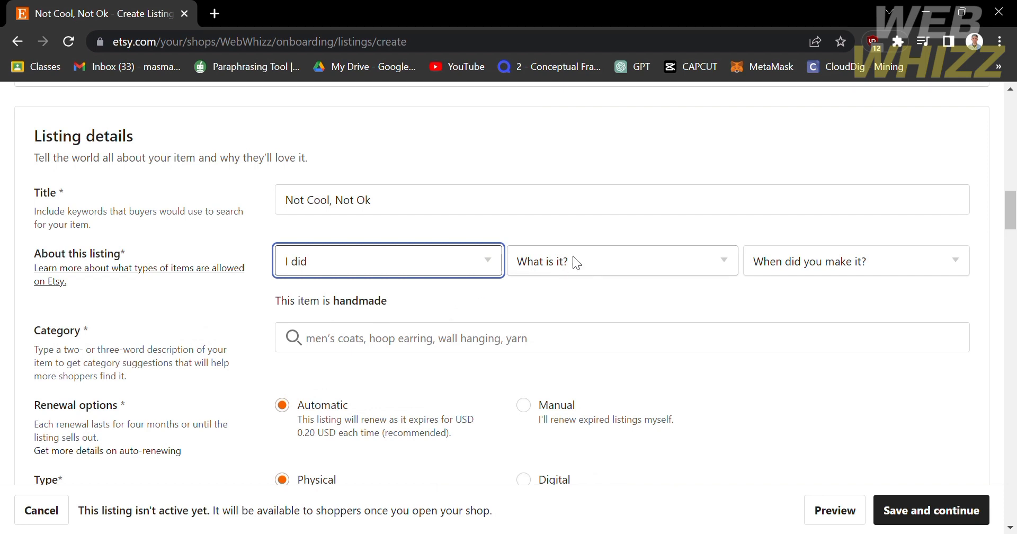
{"action": "left_click", "coordinate": [614, 269]}
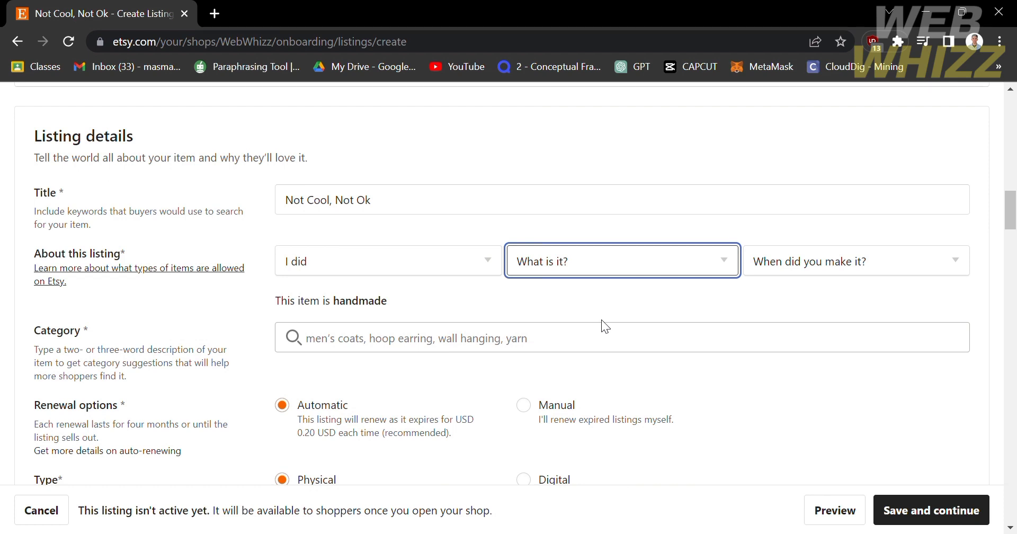
{"action": "key", "text": "Down"}
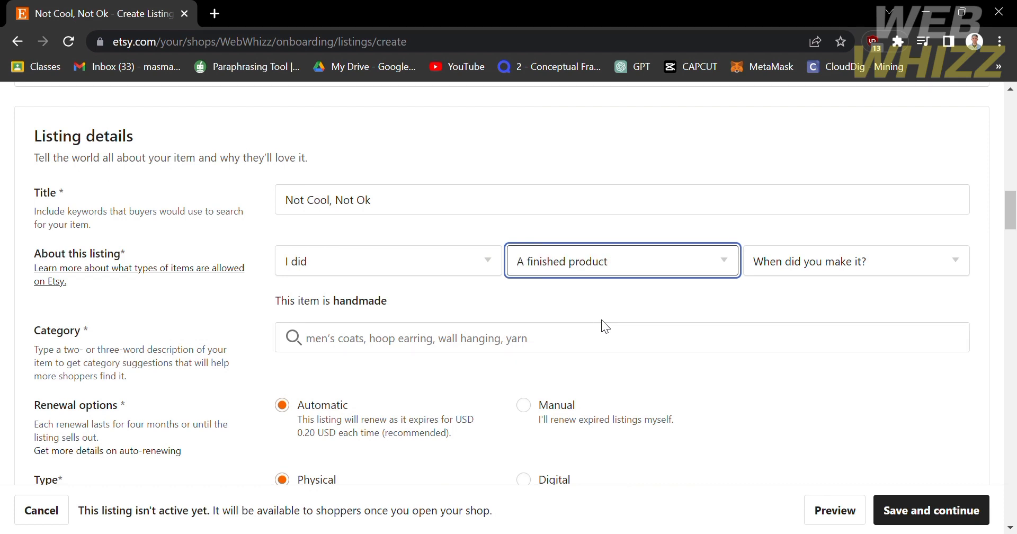
- Set the making date to "2020 - 2023", search the categories for "Ebook" and choose Book Sets & Collections
{"action": "left_click", "coordinate": [828, 266]}
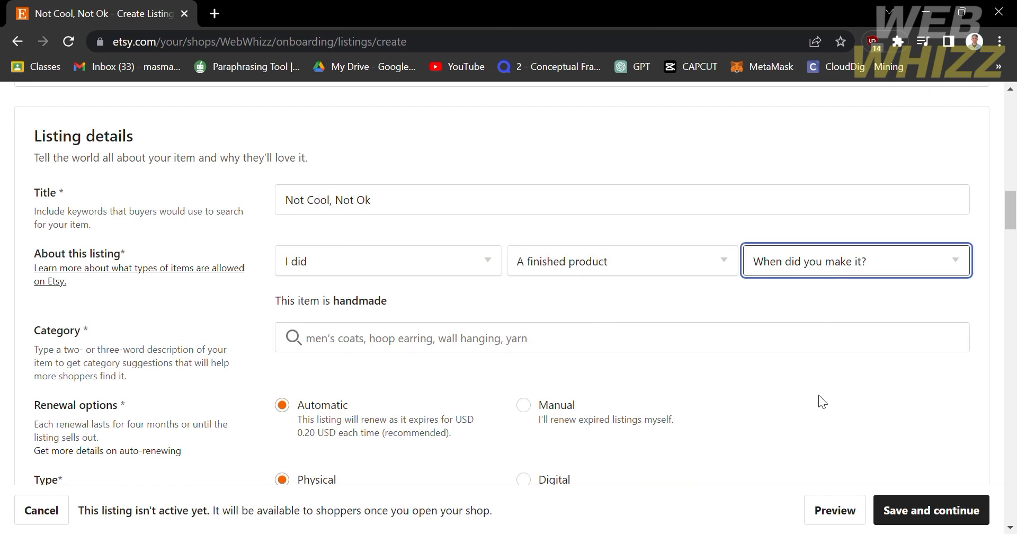
{"action": "left_click", "coordinate": [806, 344]}
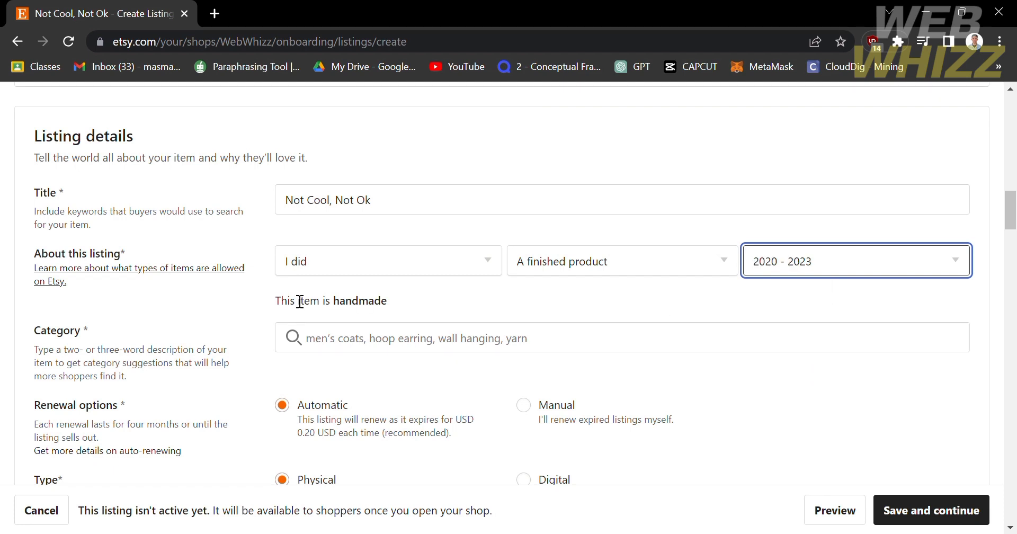
{"action": "left_click", "coordinate": [458, 349]}
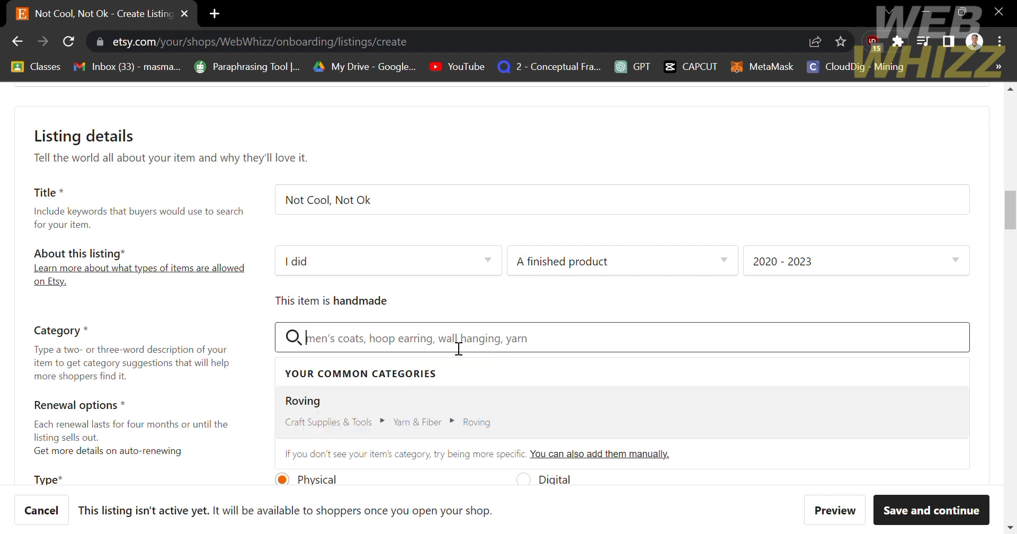
{"action": "type", "text": "Ebook"}
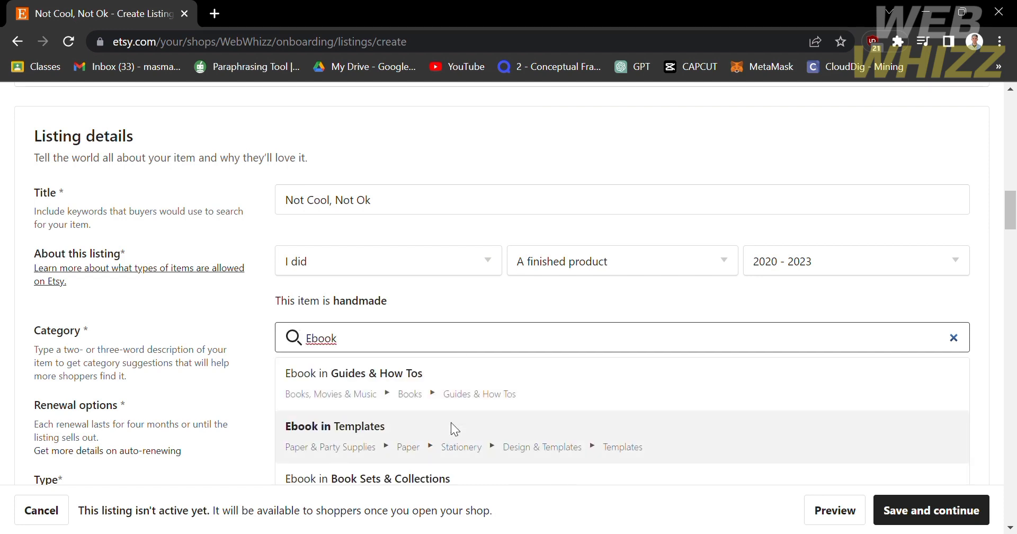
{"action": "scroll", "coordinate": [450, 422], "scroll_direction": "down", "scroll_amount": 2}
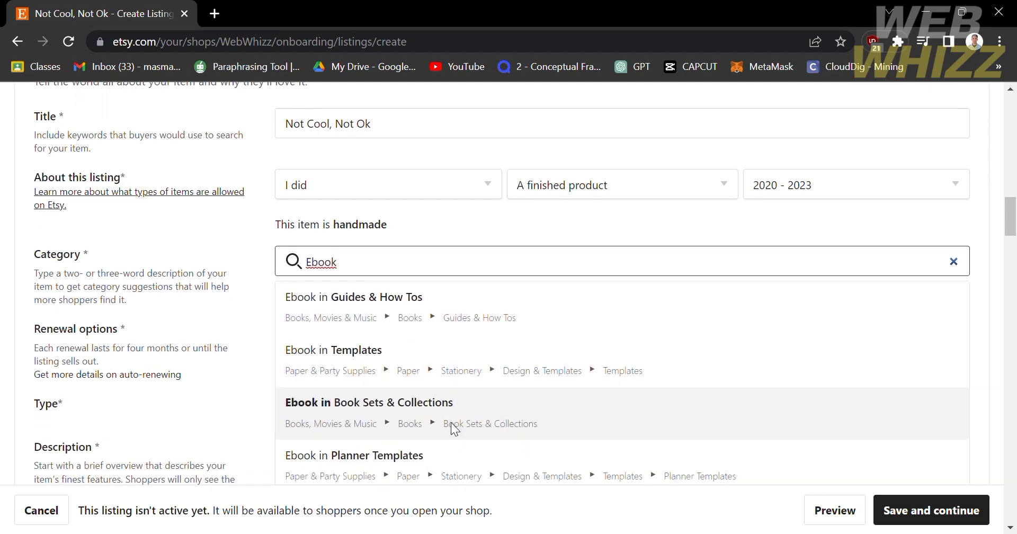
{"action": "left_click", "coordinate": [455, 429]}
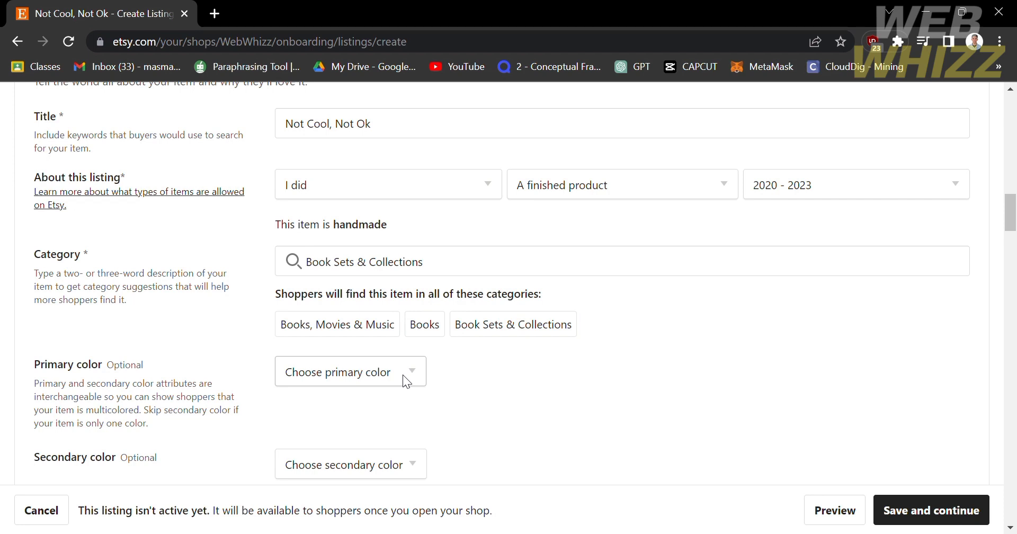
- Set the listing's renewal option to Manual and its type to Digital
{"action": "scroll", "coordinate": [403, 374], "scroll_direction": "down", "scroll_amount": 3}
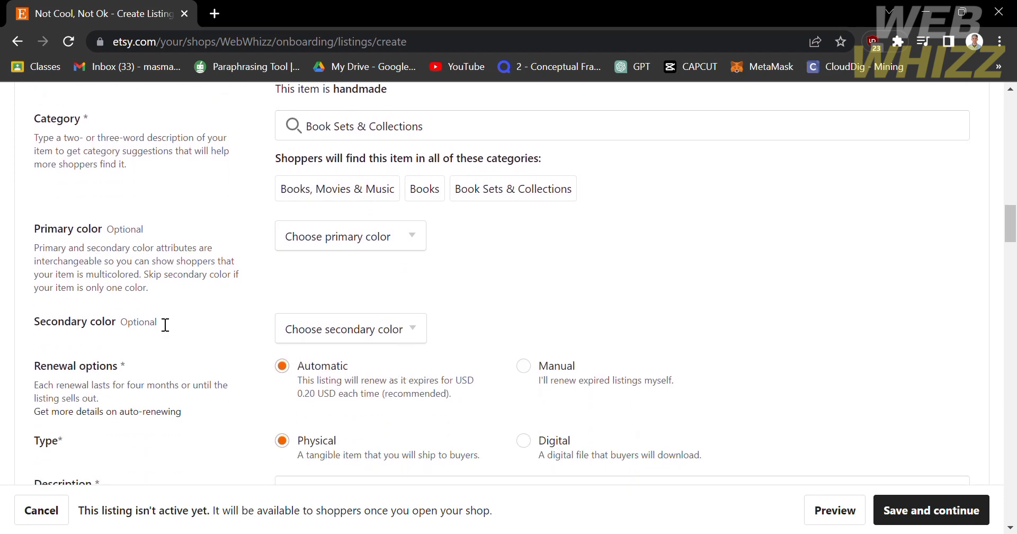
{"action": "scroll", "coordinate": [222, 386], "scroll_direction": "down", "scroll_amount": 4}
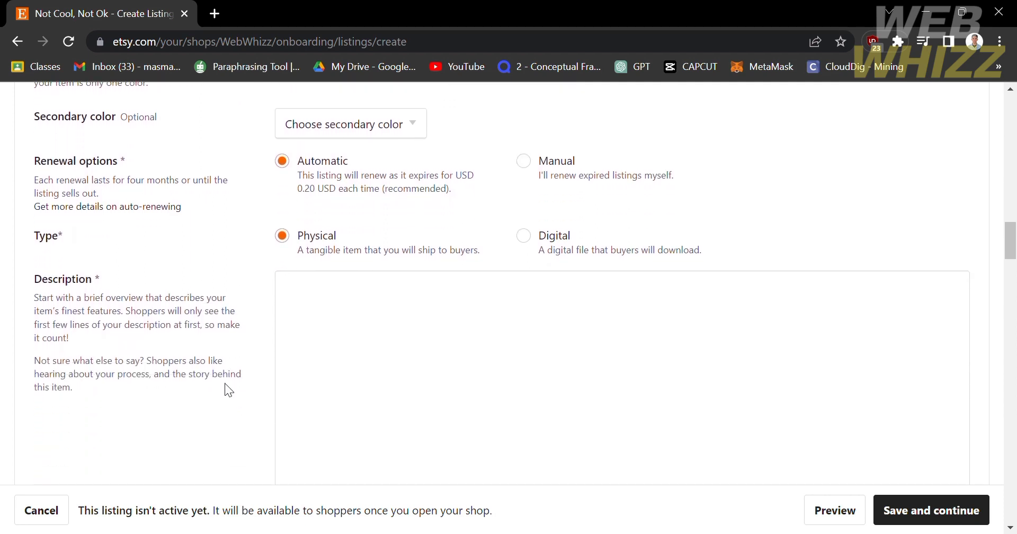
{"action": "scroll", "coordinate": [147, 182], "scroll_direction": "up", "scroll_amount": 1}
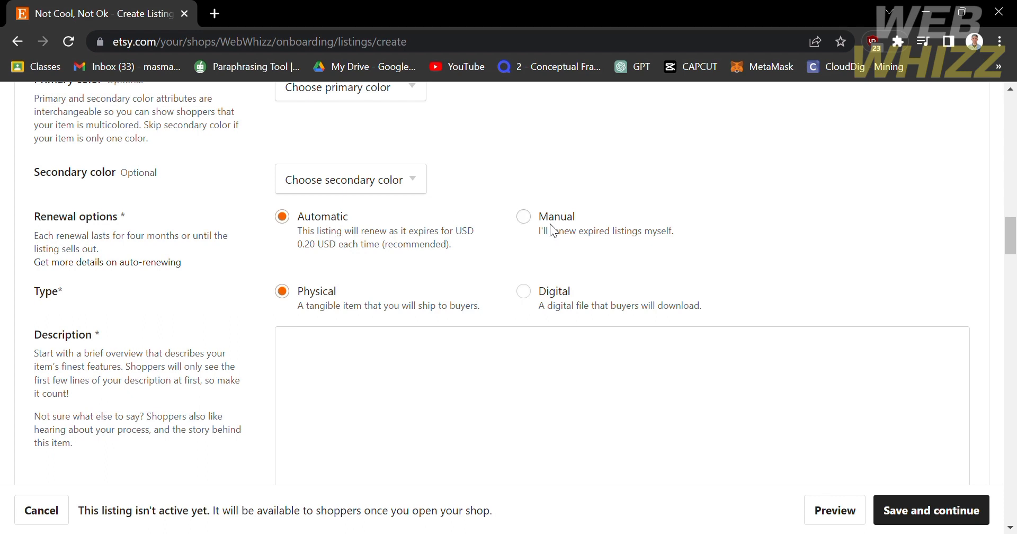
{"action": "left_click", "coordinate": [525, 218]}
{"action": "left_click", "coordinate": [523, 292]}
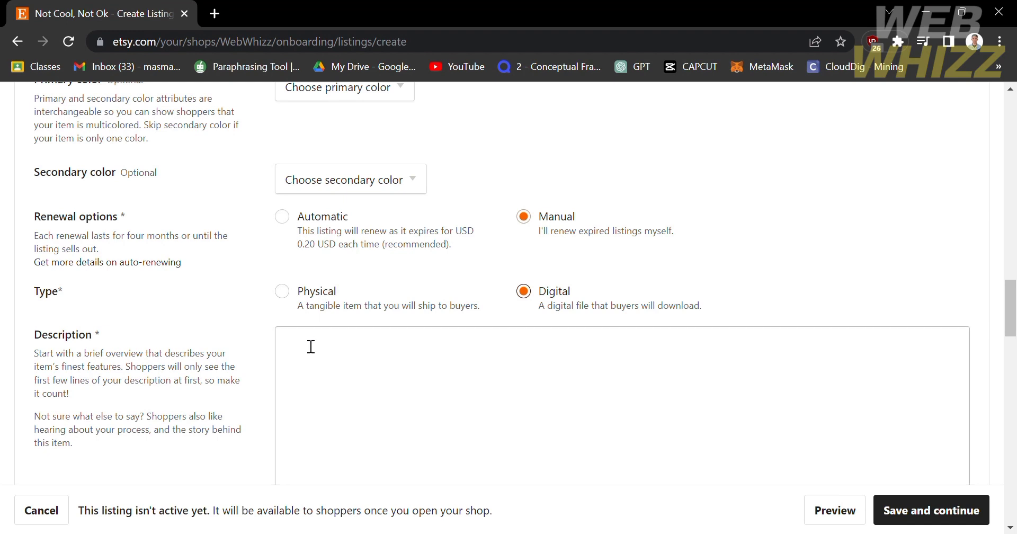
- Review the description field and its guidance, along with the production partners, section, tags and materials fields
{"action": "left_click", "coordinate": [307, 396]}
{"action": "scroll", "coordinate": [307, 395], "scroll_direction": "down", "scroll_amount": 1}
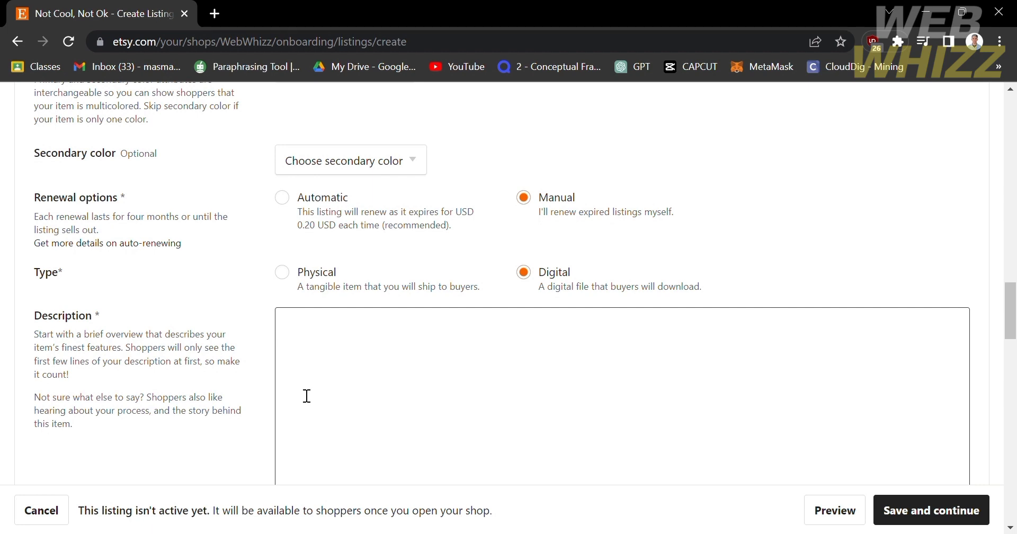
{"action": "left_click", "coordinate": [307, 396]}
{"action": "scroll", "coordinate": [307, 396], "scroll_direction": "down", "scroll_amount": 2}
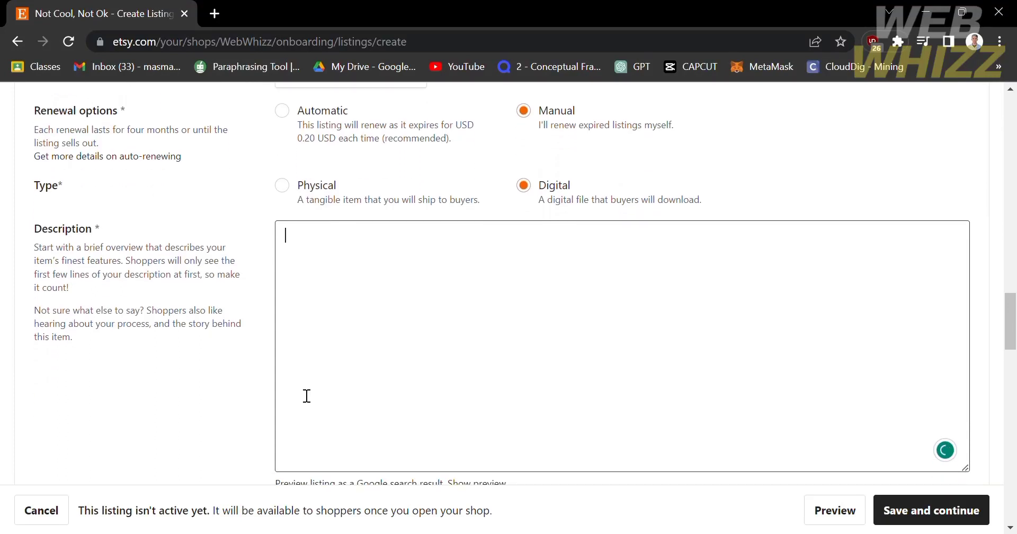
{"action": "scroll", "coordinate": [307, 396], "scroll_direction": "up", "scroll_amount": 1}
{"action": "scroll", "coordinate": [307, 396], "scroll_direction": "up", "scroll_amount": 1}
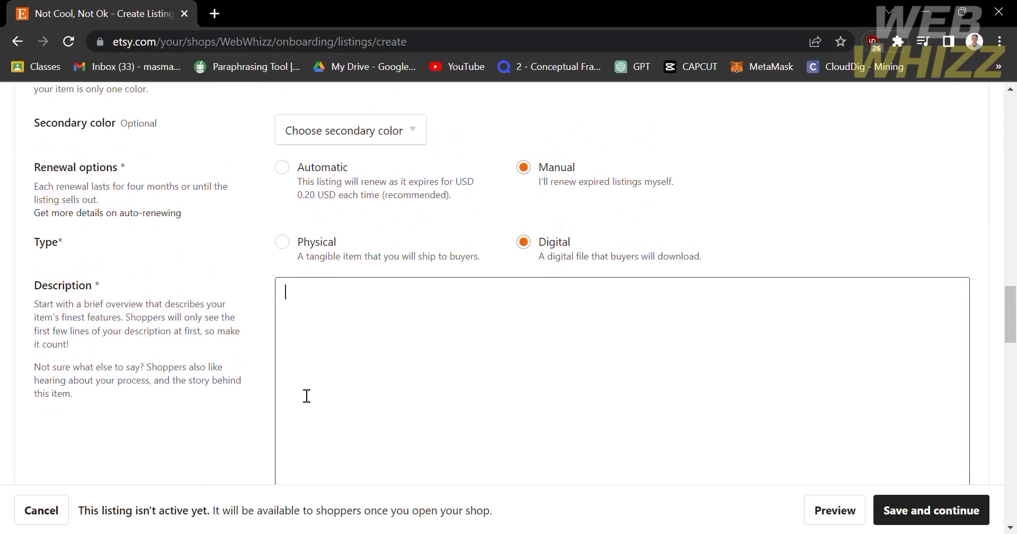
{"action": "scroll", "coordinate": [306, 396], "scroll_direction": "down", "scroll_amount": 3}
{"action": "scroll", "coordinate": [95, 330], "scroll_direction": "down", "scroll_amount": 5}
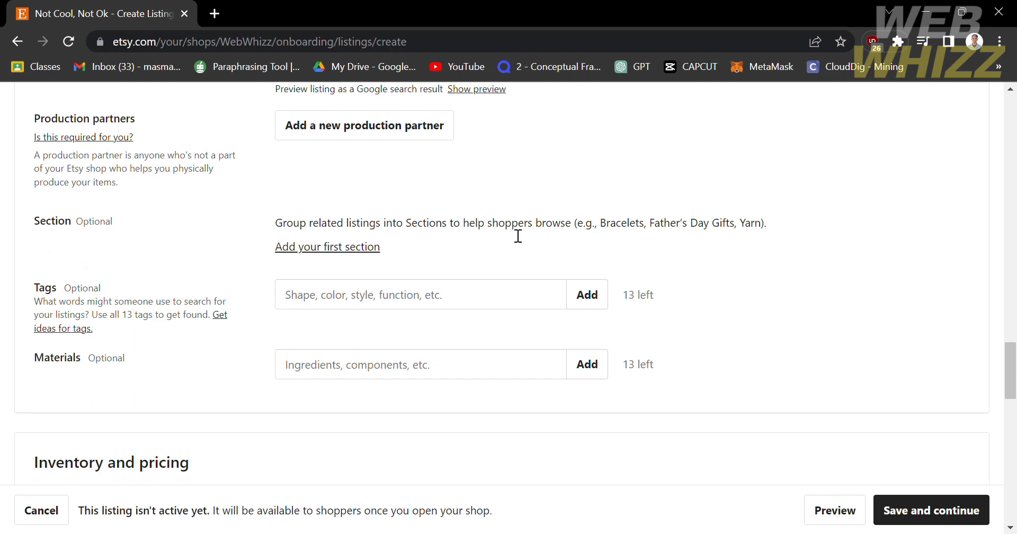
{"action": "left_click", "coordinate": [468, 307]}
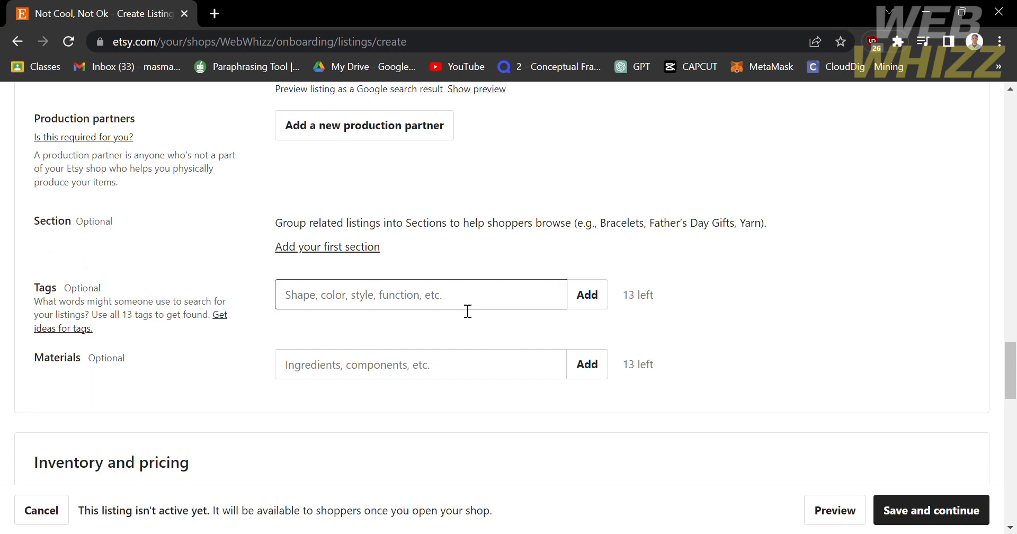
- In the inventory and pricing section, set the price to PHP 350 and the quantity to 150
{"action": "scroll", "coordinate": [397, 195], "scroll_direction": "down", "scroll_amount": 5}
{"action": "left_click", "coordinate": [398, 195]}
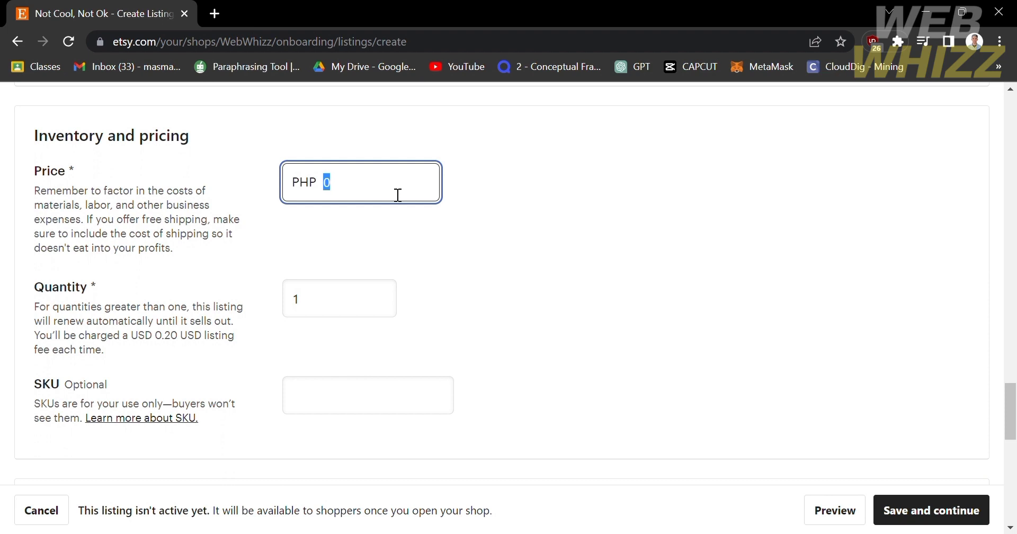
{"action": "type", "text": "3000"}
{"action": "key", "text": "BackSpace"}
{"action": "key", "text": "BackSpace"}
{"action": "key", "text": "BackSpace"}
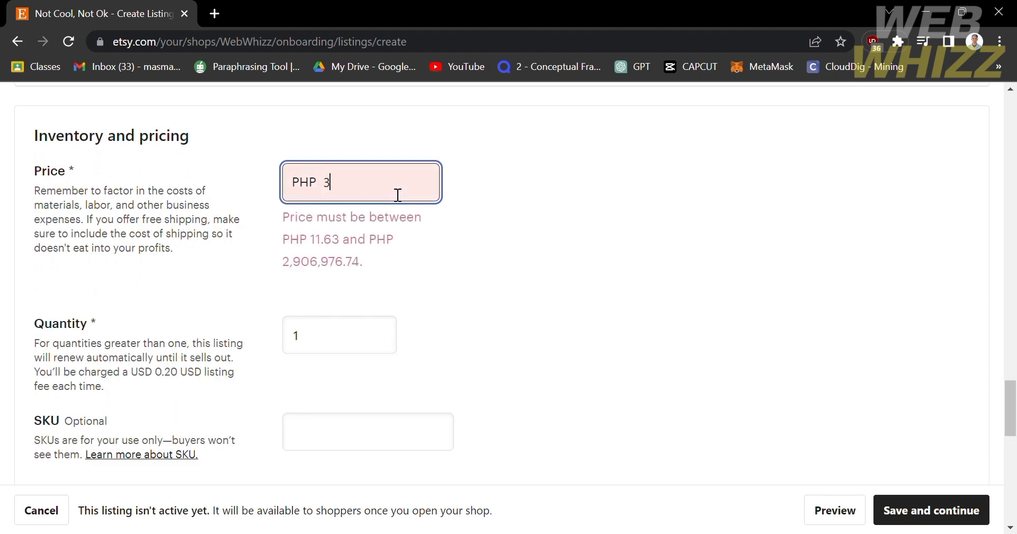
{"action": "type", "text": "50"}
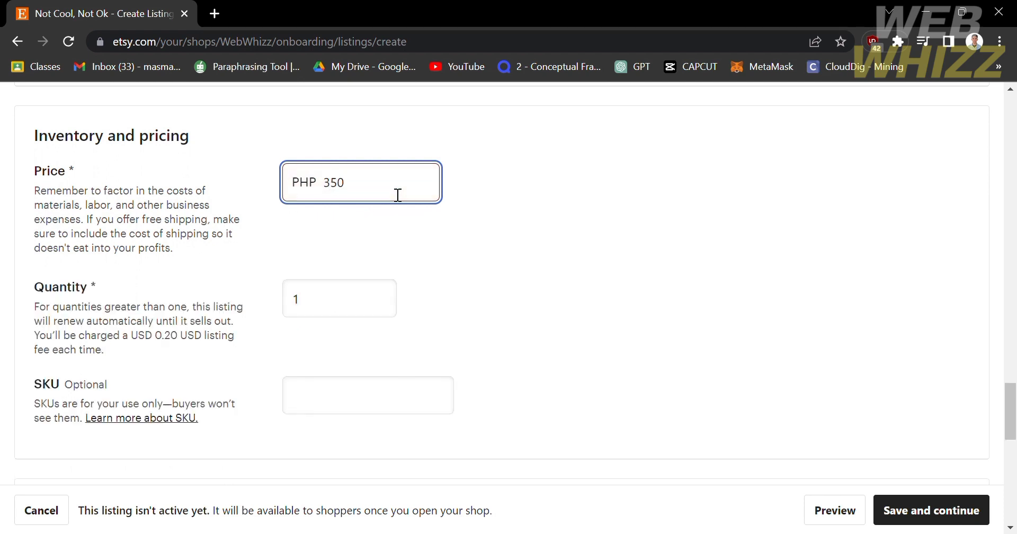
{"action": "left_click", "coordinate": [360, 295]}
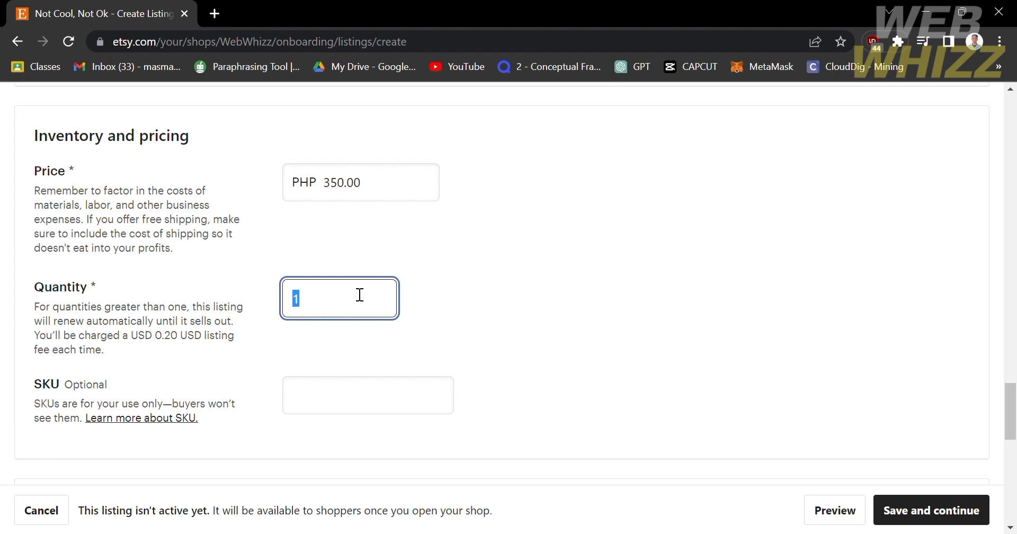
{"action": "type", "text": "150"}
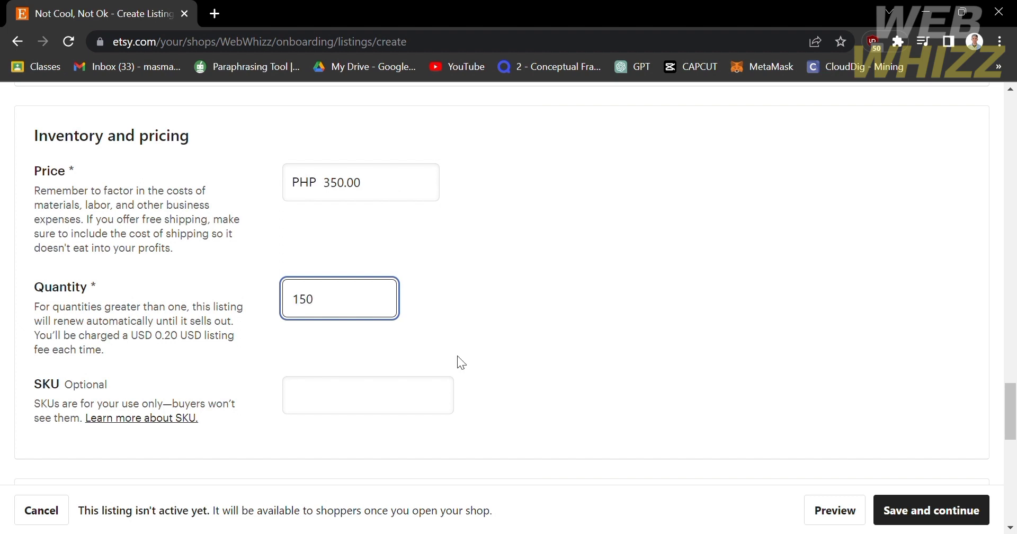
- Review the optional SKU field, the personalization setting, the digital files upload section and the returns and exchanges policy
{"action": "left_click", "coordinate": [415, 390]}
{"action": "scroll", "coordinate": [417, 392], "scroll_direction": "down", "scroll_amount": 1}
{"action": "scroll", "coordinate": [416, 392], "scroll_direction": "down", "scroll_amount": 2}
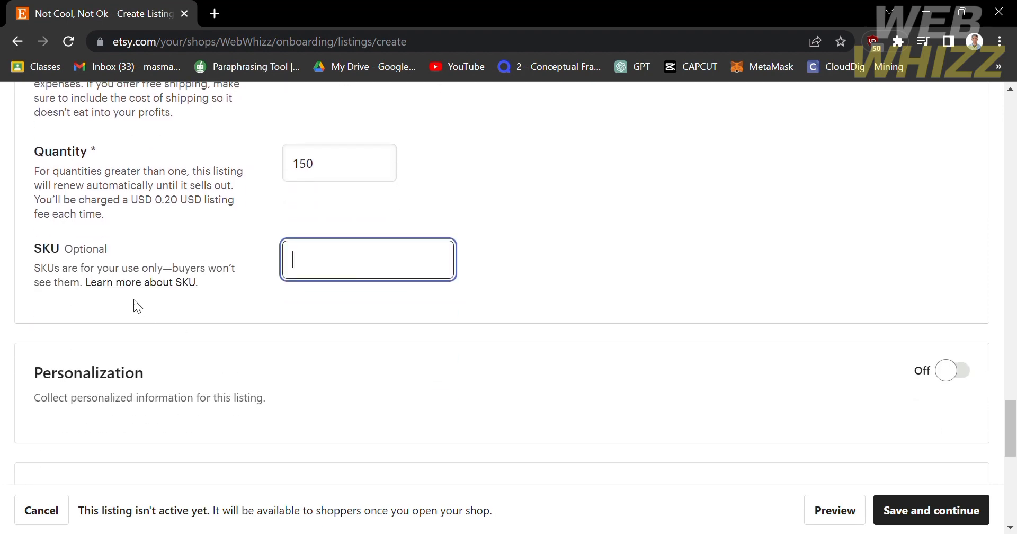
{"action": "scroll", "coordinate": [338, 317], "scroll_direction": "down", "scroll_amount": 3}
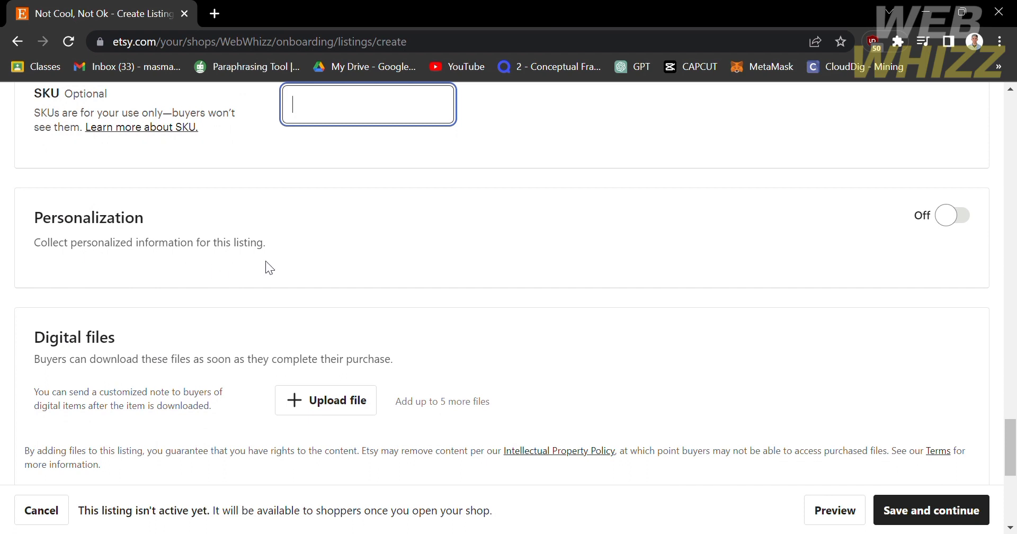
{"action": "left_click", "coordinate": [944, 221]}
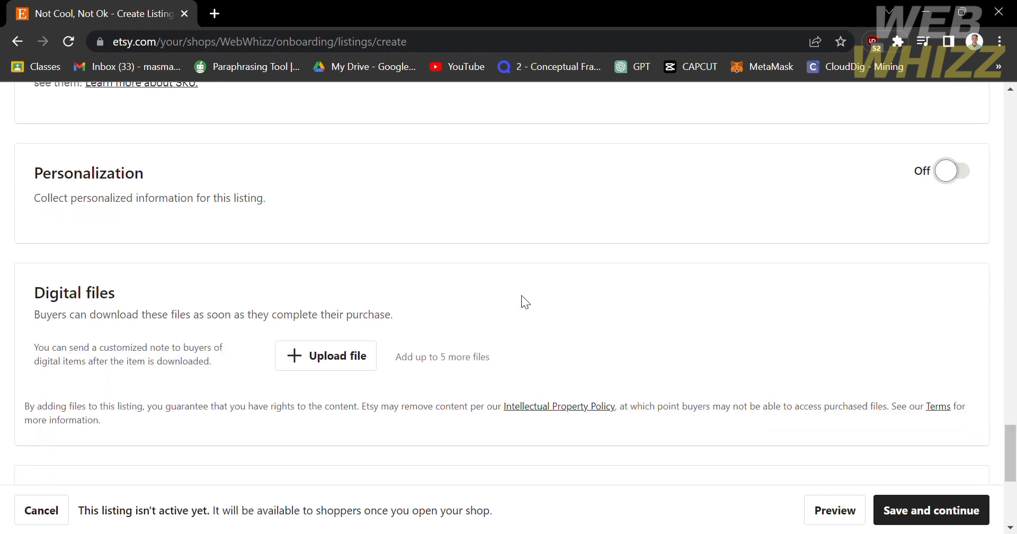
{"action": "scroll", "coordinate": [522, 294], "scroll_direction": "down", "scroll_amount": 2}
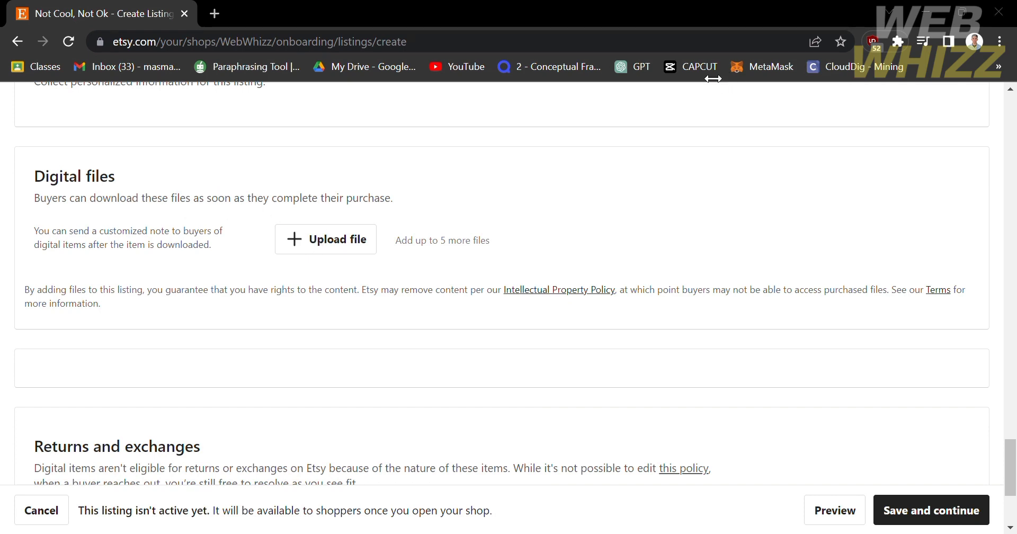
{"action": "scroll", "coordinate": [20, 275], "scroll_direction": "down", "scroll_amount": 3}
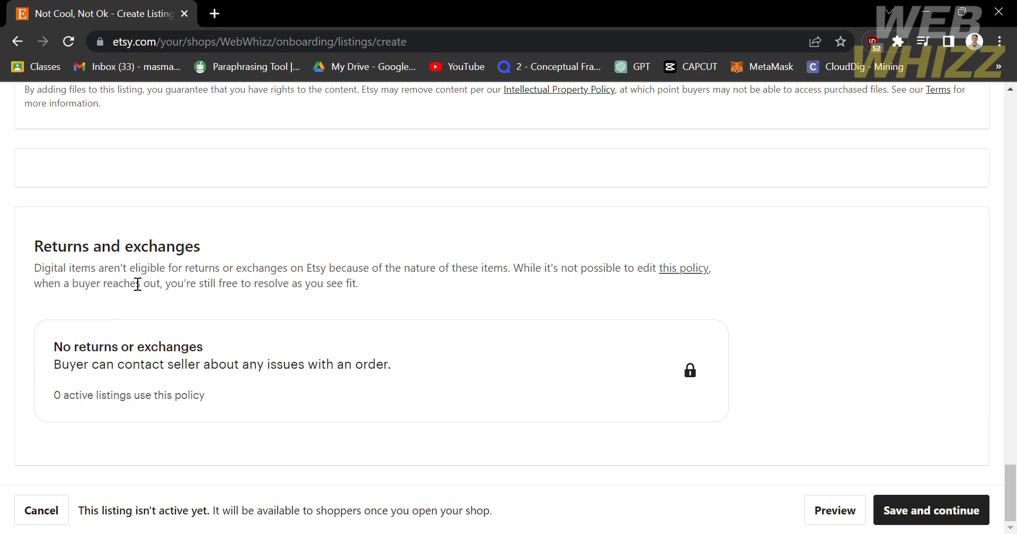
{"action": "left_click_drag", "start_coordinate": [37, 270], "coordinate": [412, 294]}
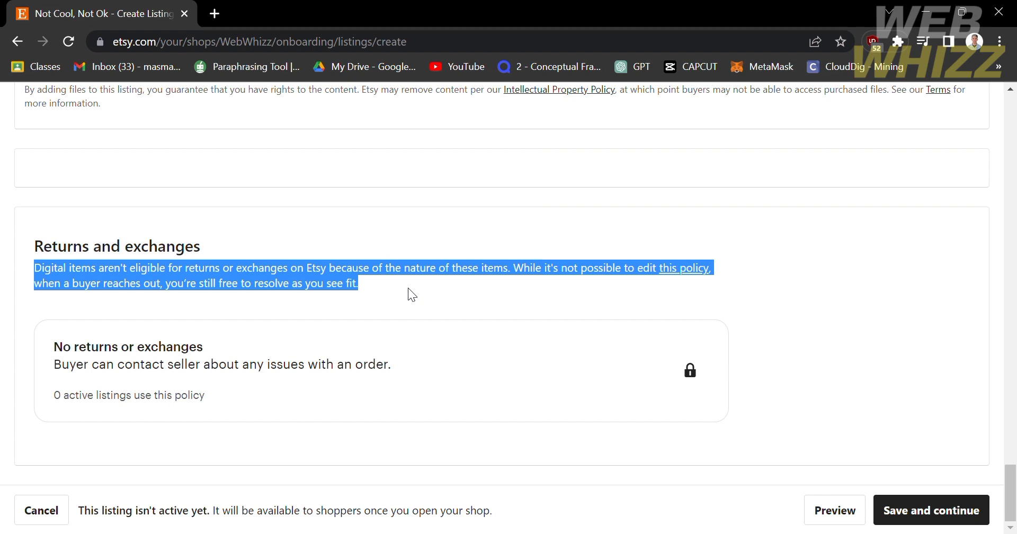
{"action": "left_click", "coordinate": [409, 290]}
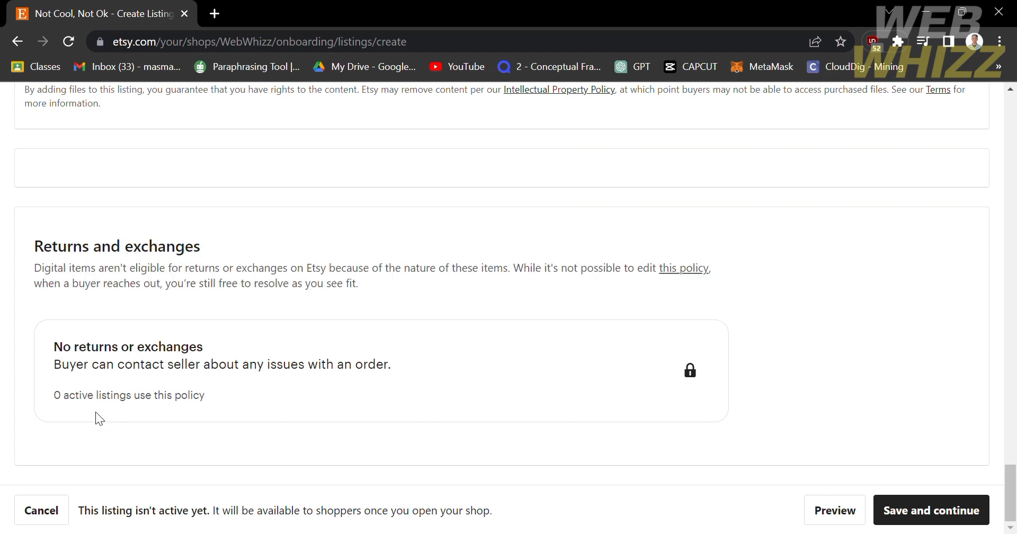